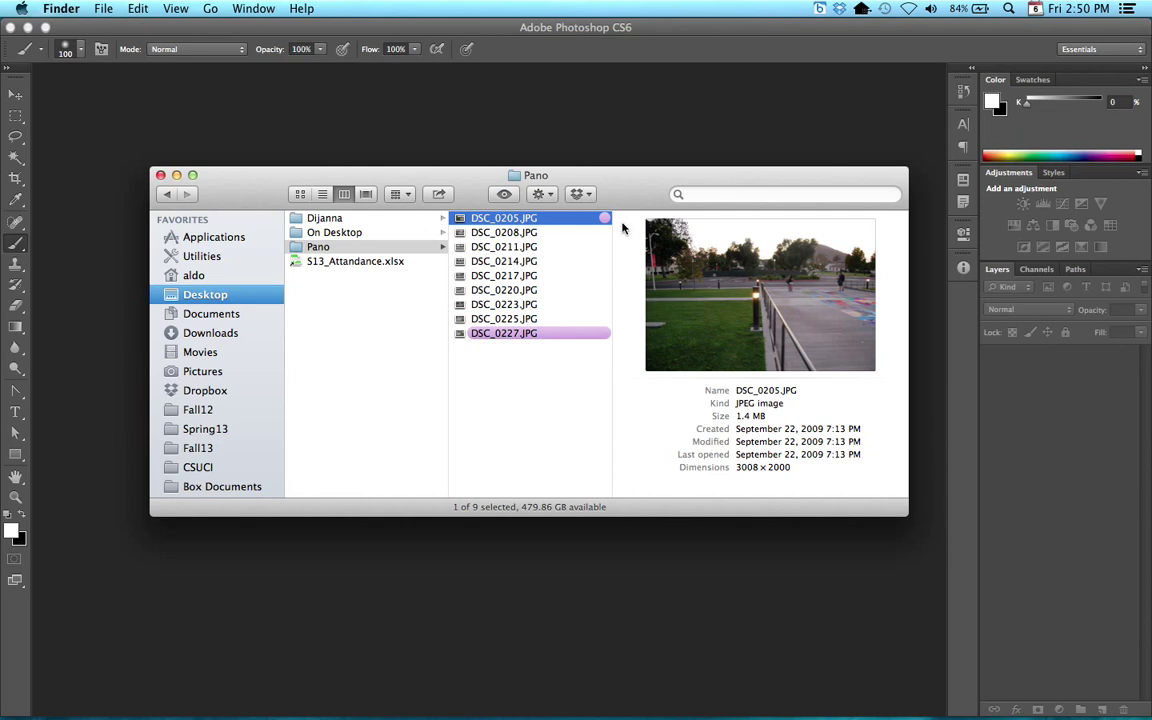
Step: Select DSC_0205.JPG in the Pano folder and cancel the accidental rename so its name stays unchanged
left_click(531, 224)
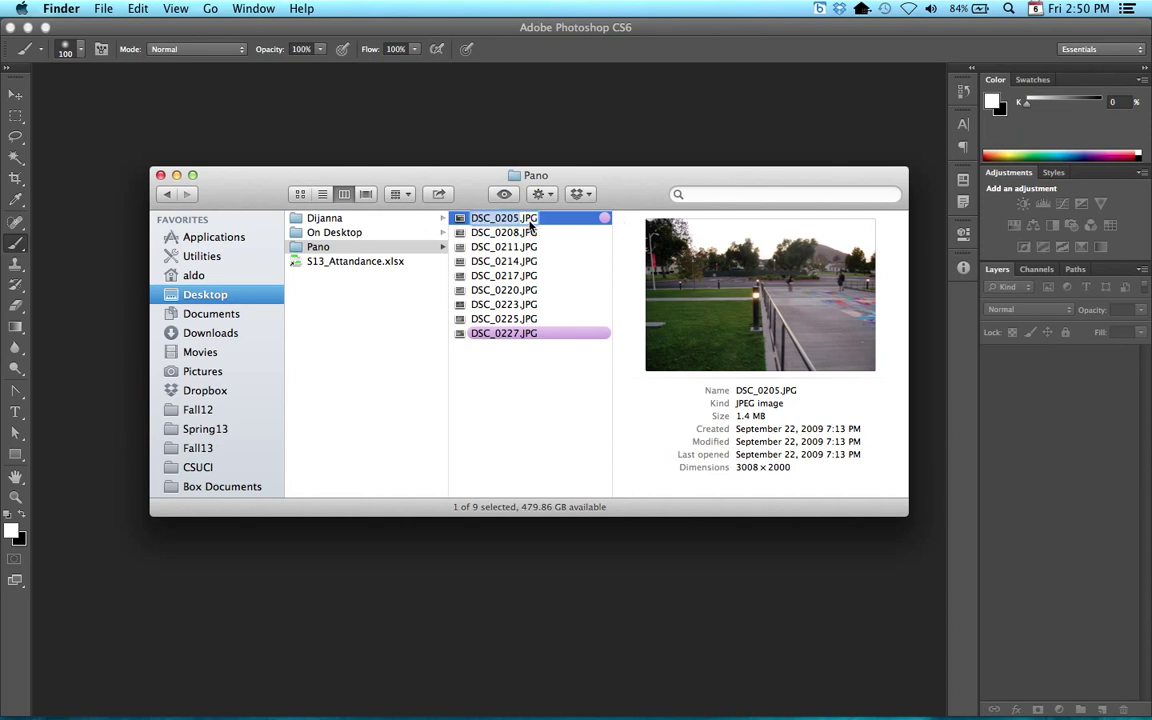
key("BackSpace")
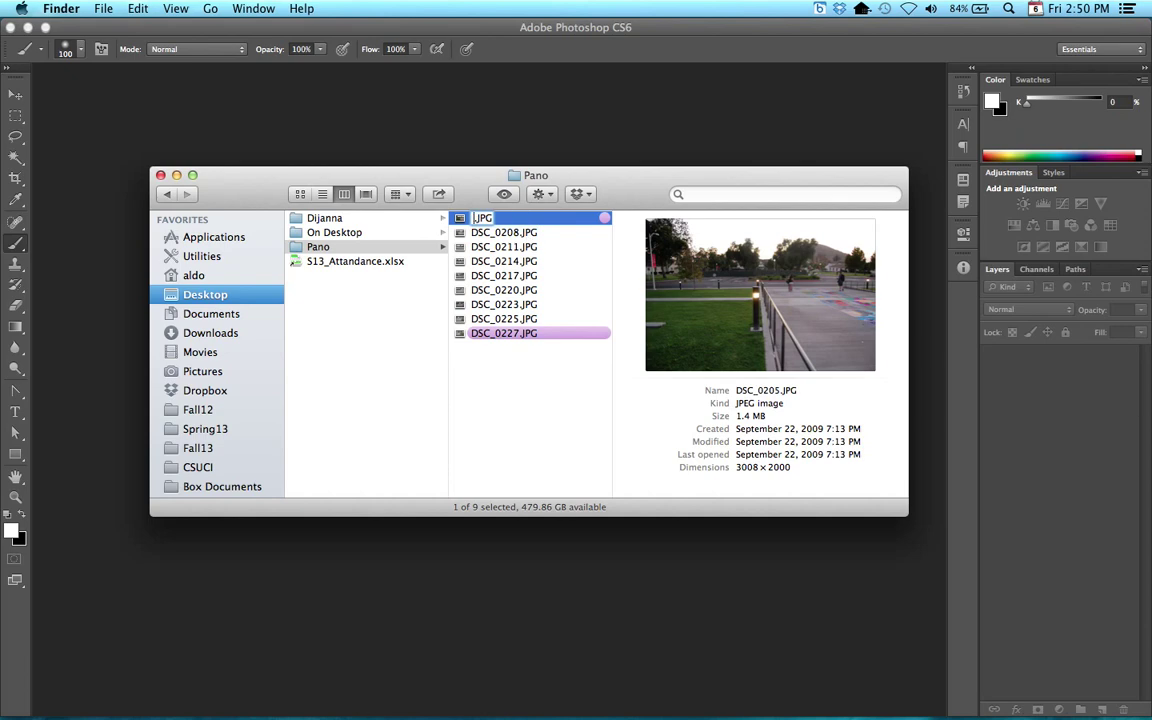
key("Escape")
Step: Preview the Pano photos in Quick Look one by one from DSC_0205 to DSC_0225, then close the preview
key("space")
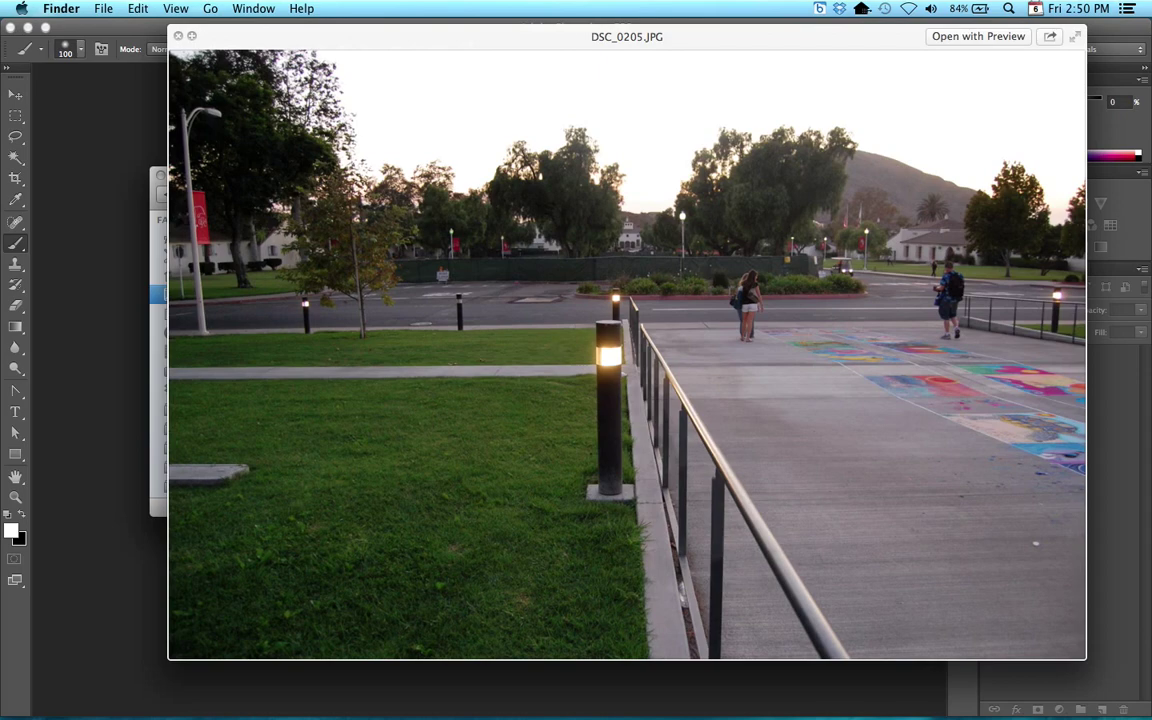
key("Down")
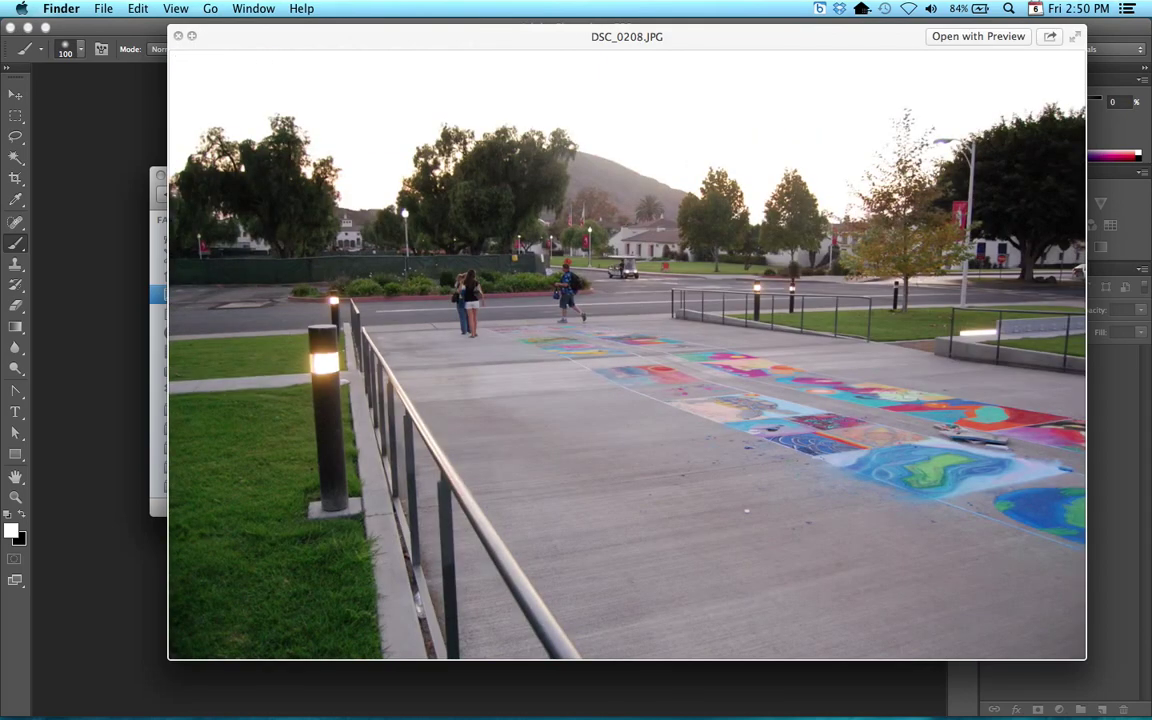
key("Down")
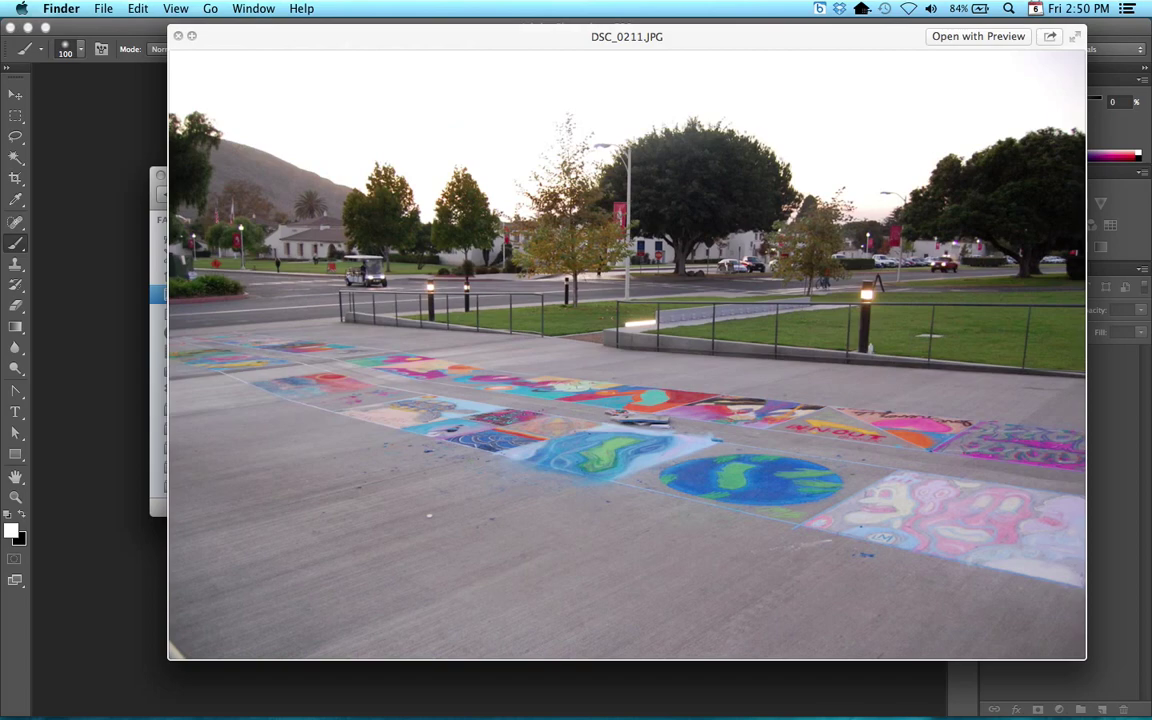
key("Down")
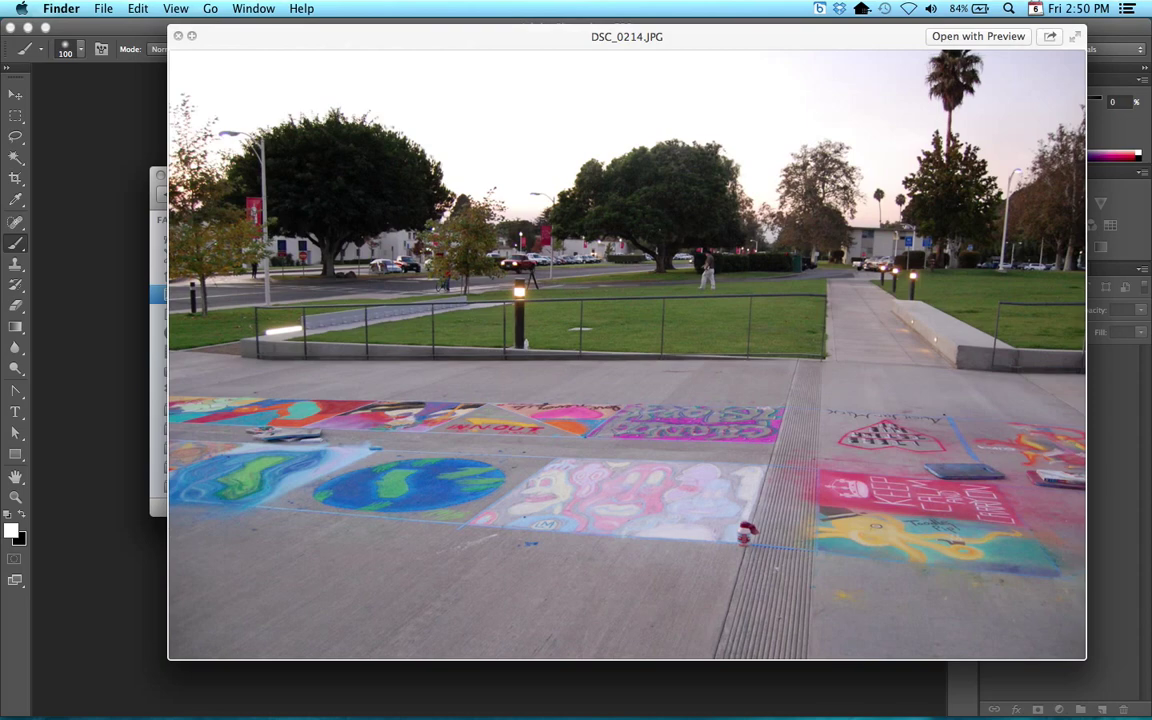
key("Down")
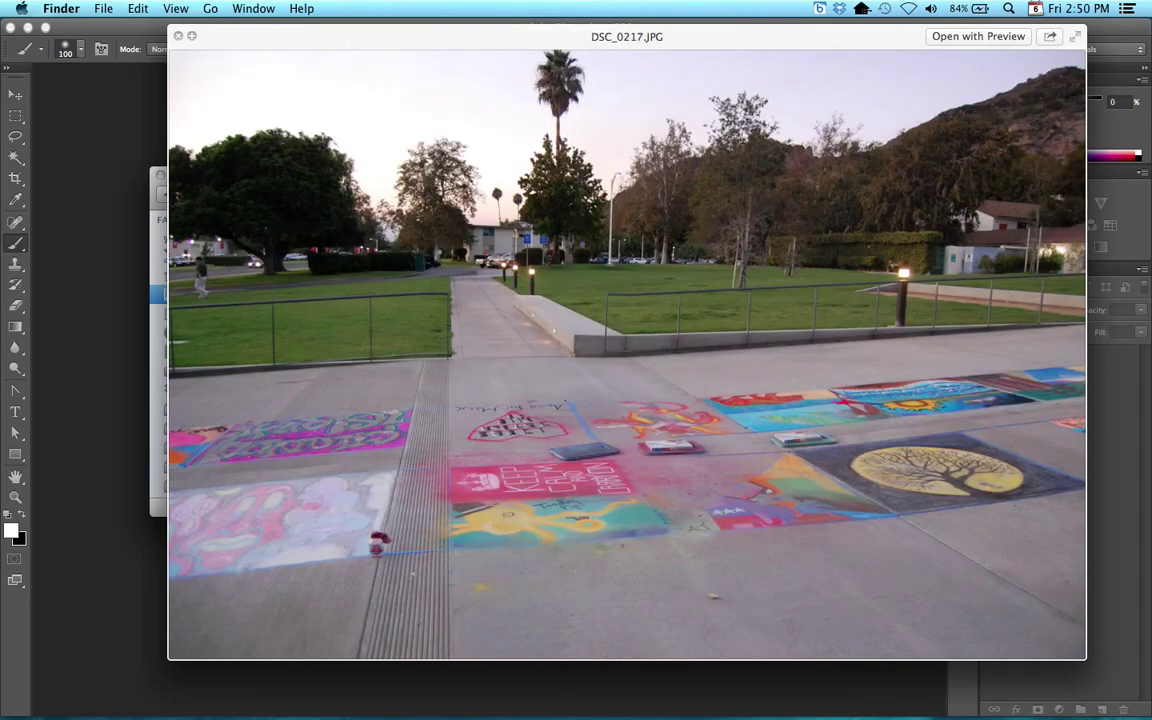
key("Down")
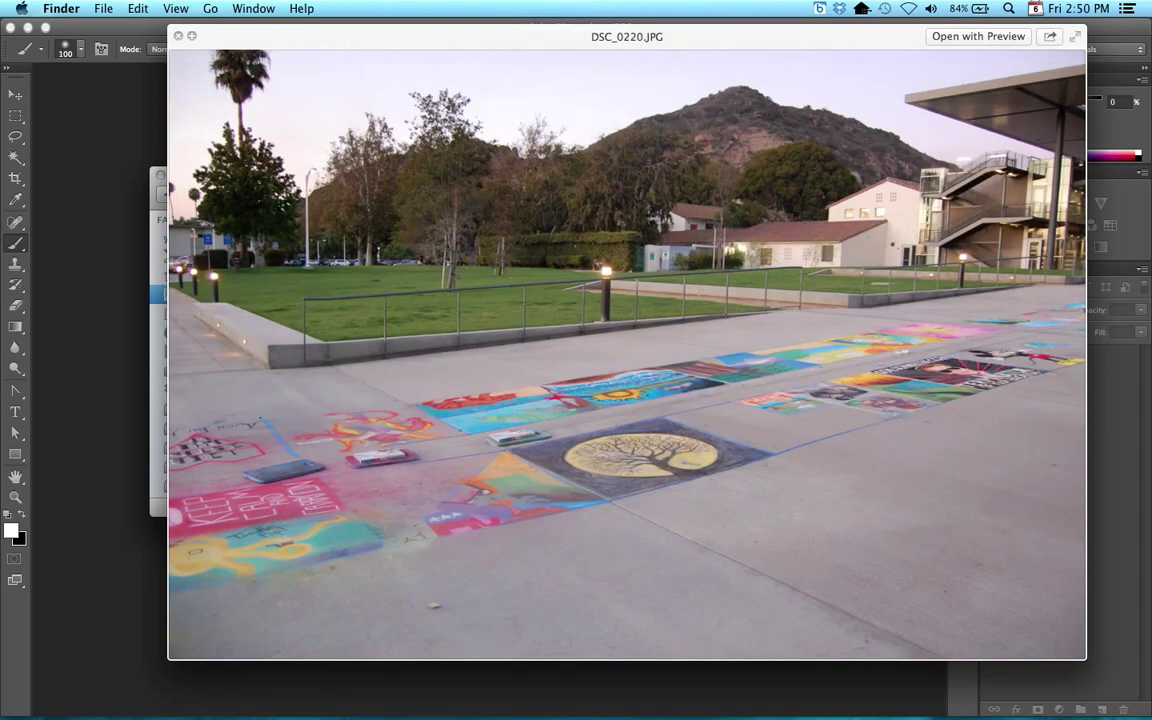
key("Down")
key("Down")
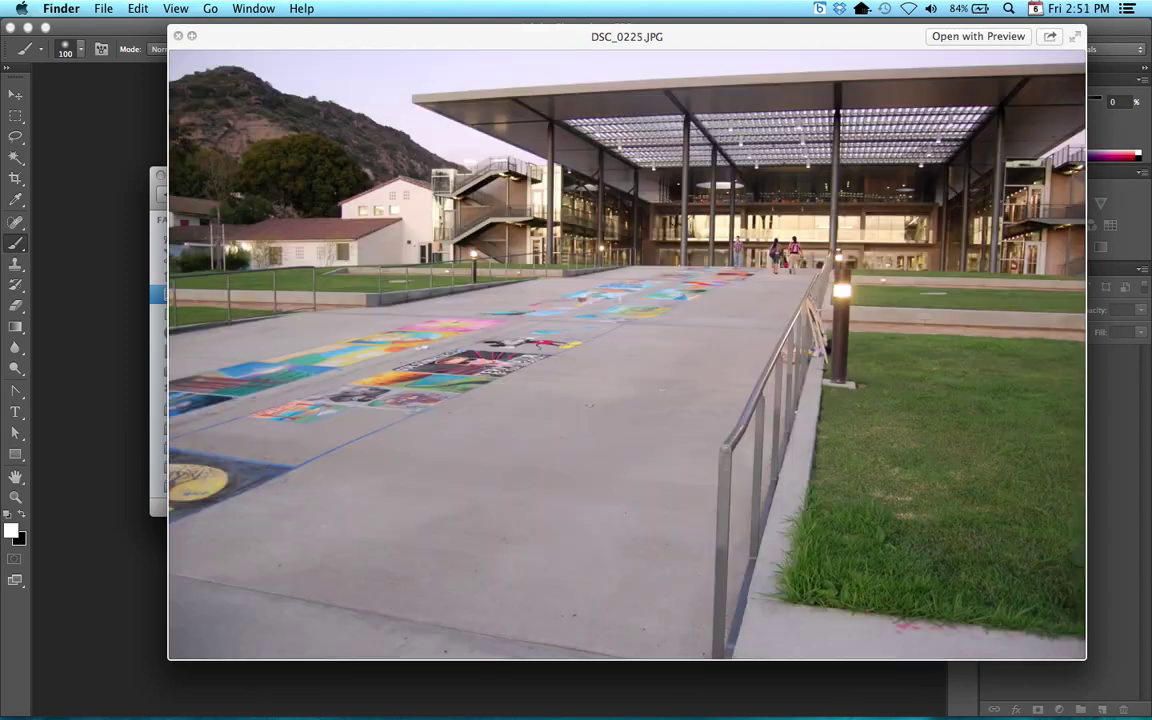
key("Down")
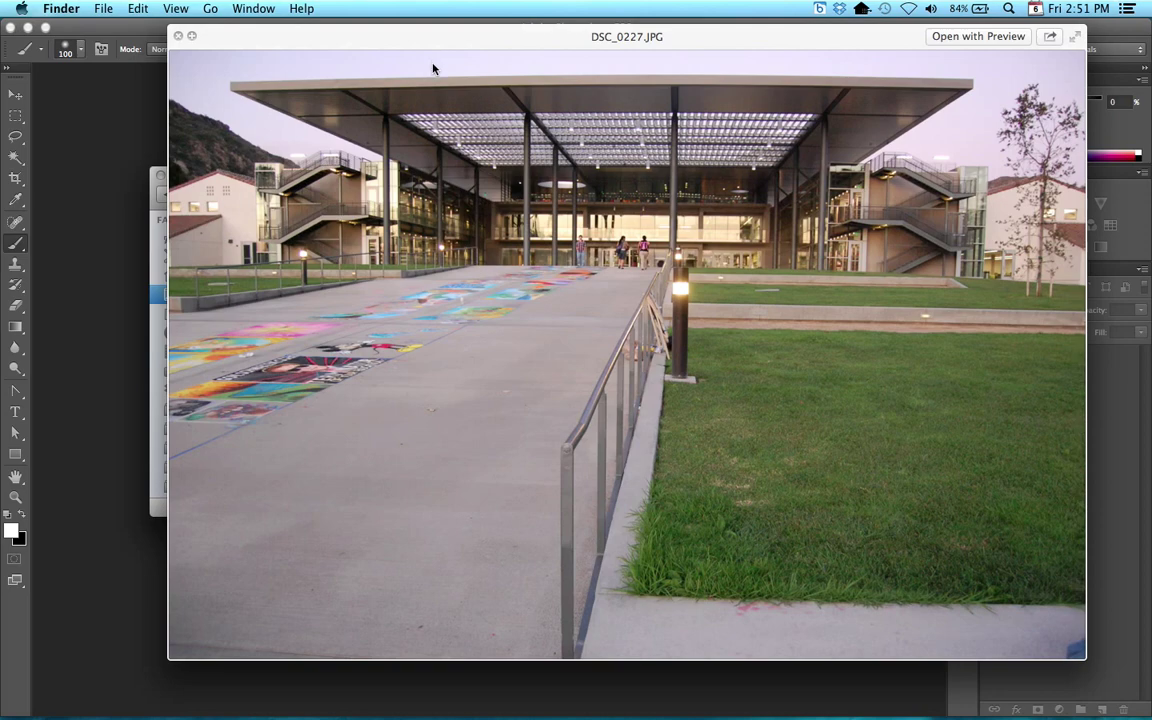
key("space")
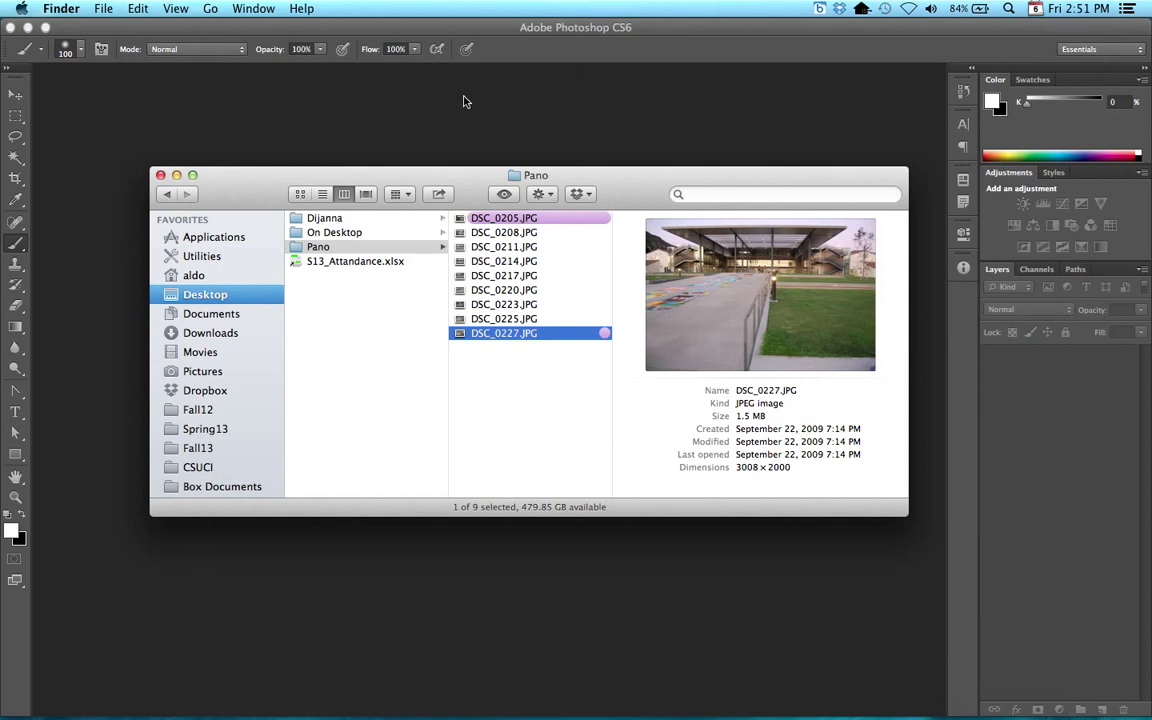
Step: Launch Photomerge from File > Automate in Photoshop and browse for source photos
left_click(463, 101)
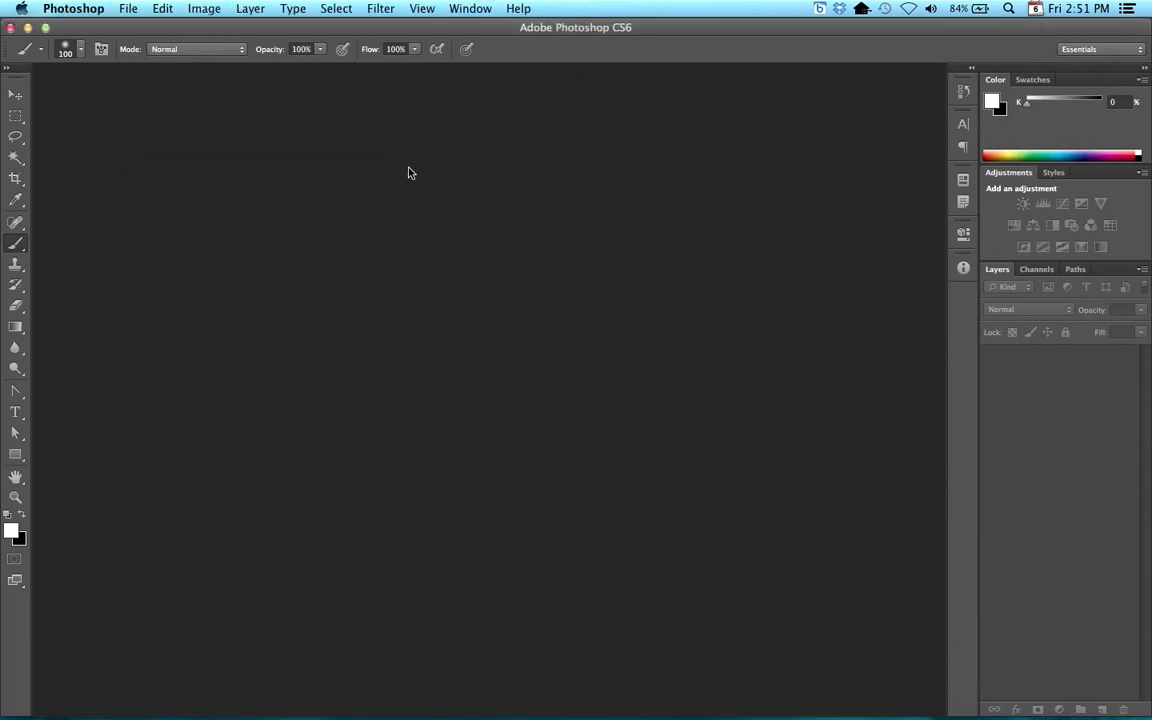
left_click(127, 9)
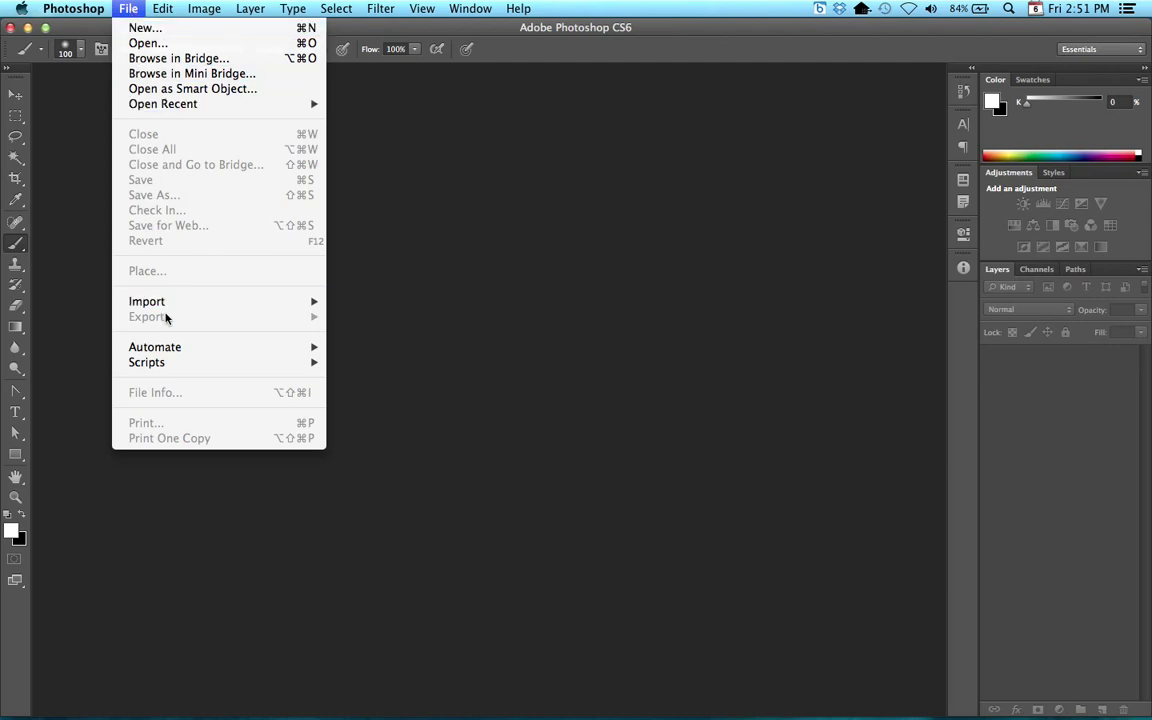
mouse_move(158, 347)
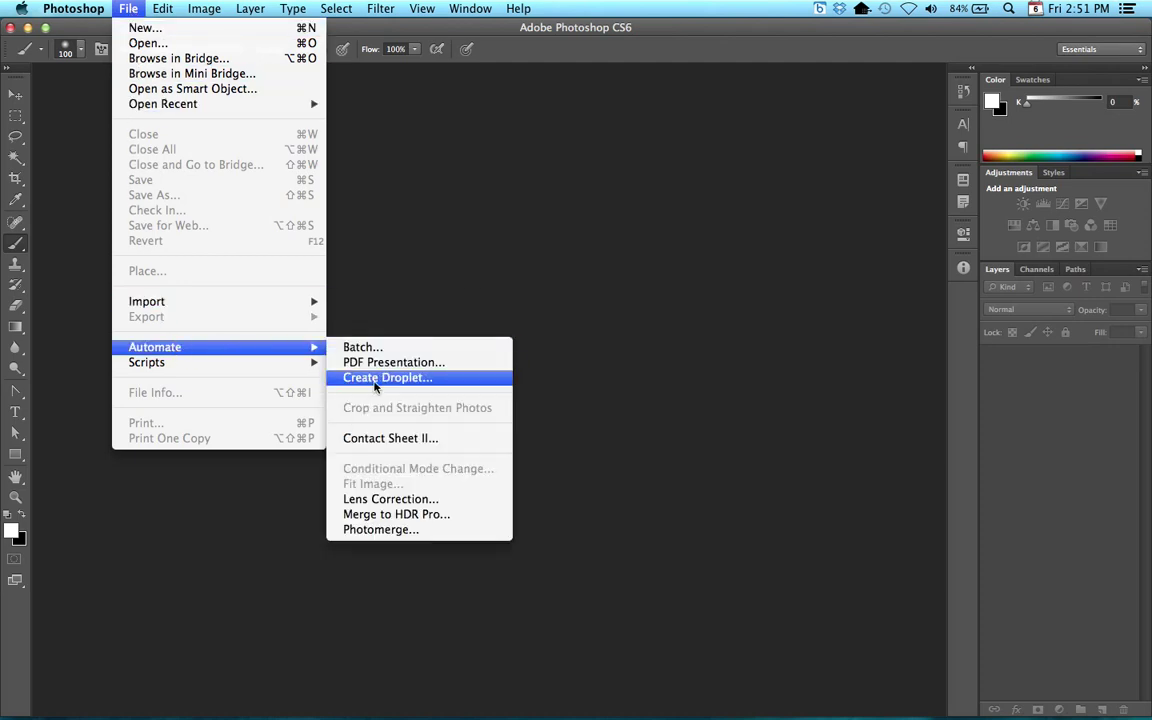
left_click(401, 533)
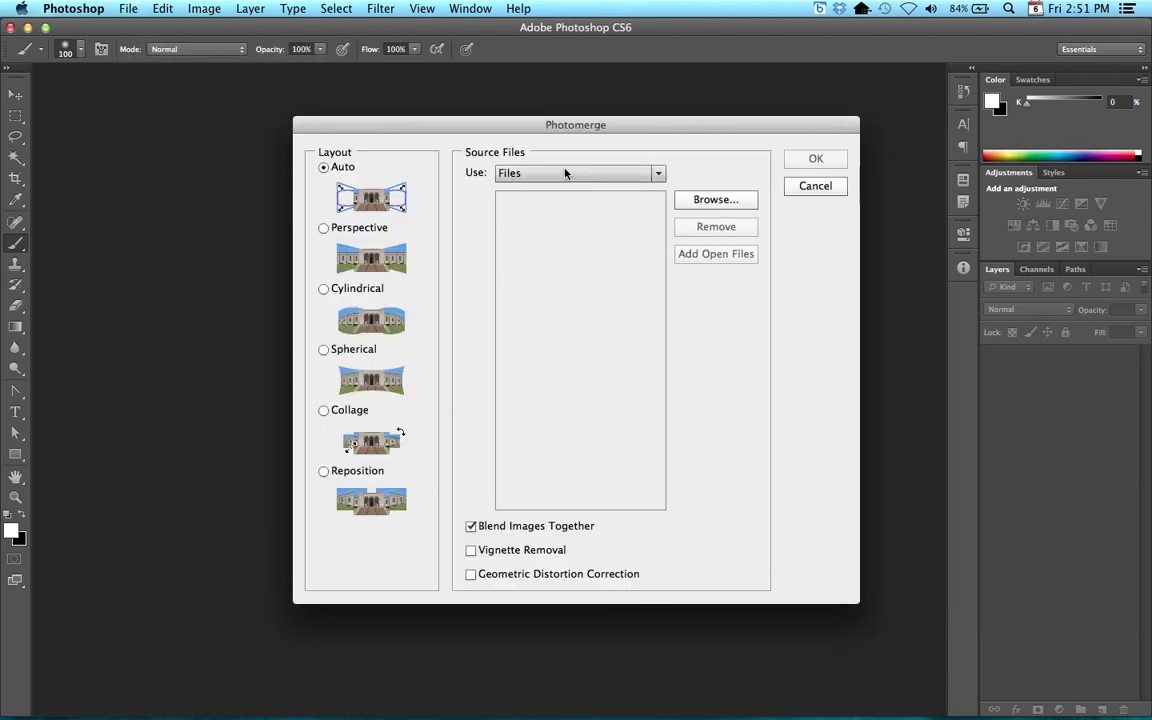
left_click_drag(515, 124, 520, 151)
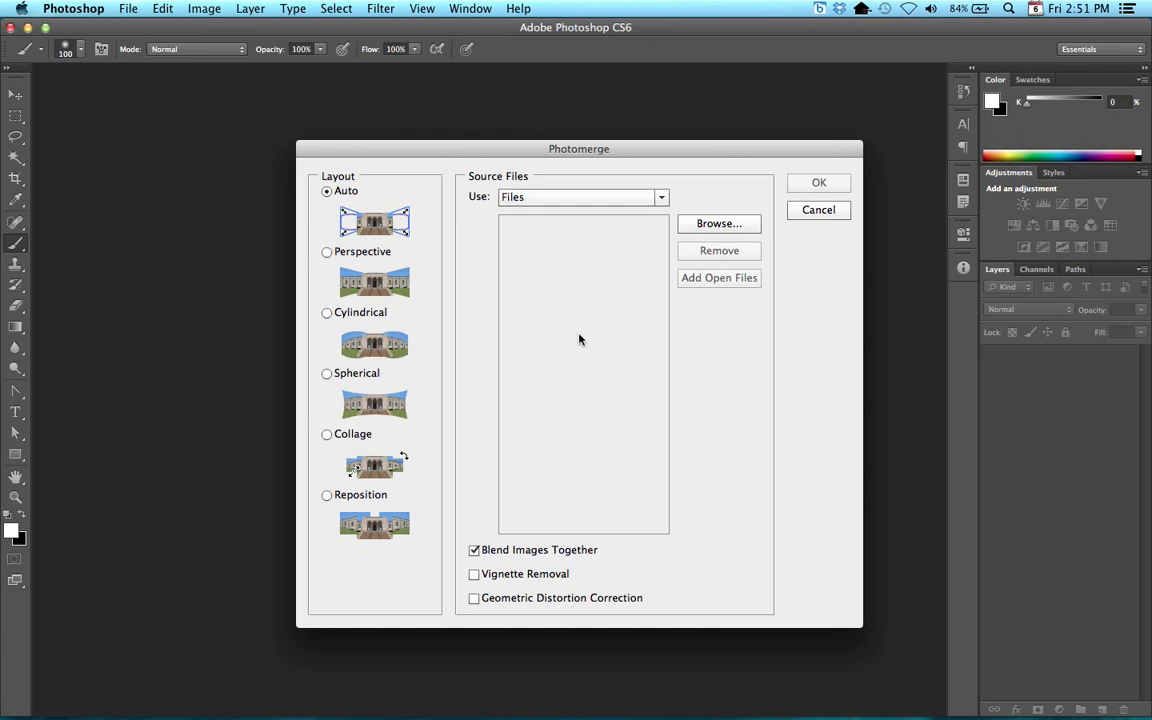
left_click(700, 229)
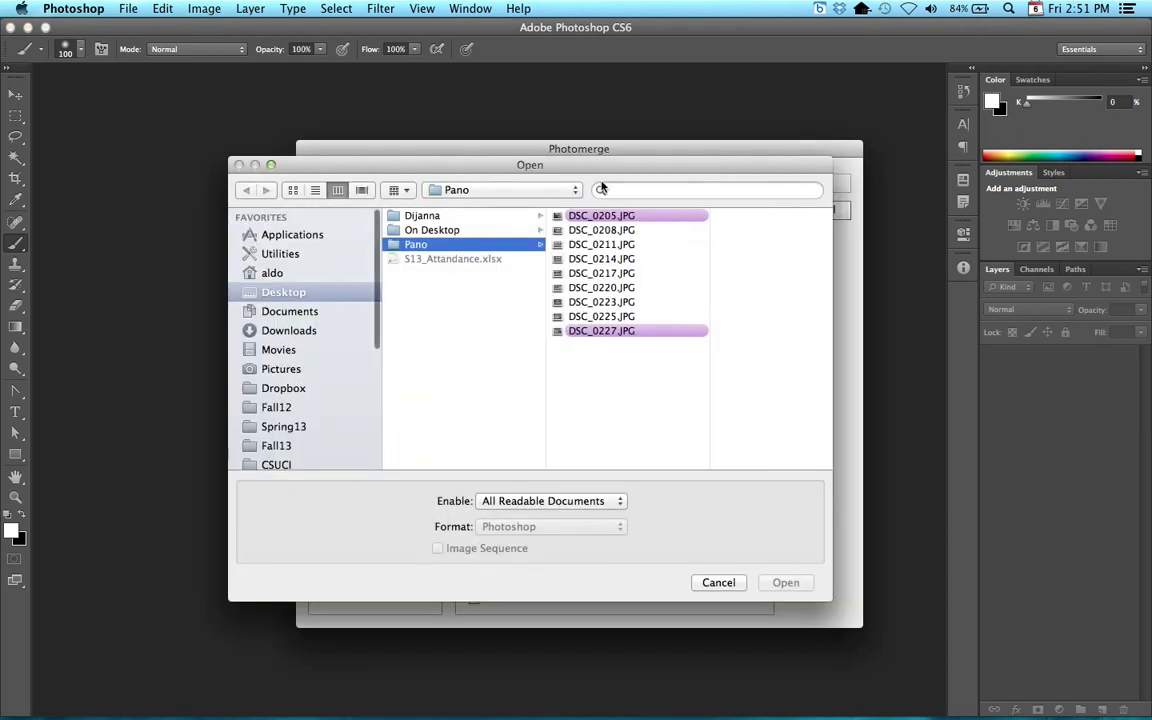
Step: Select all nine Pano photos, DSC_0205.JPG through DSC_0227.JPG, and add them to Photomerge
left_click_drag(581, 165, 585, 170)
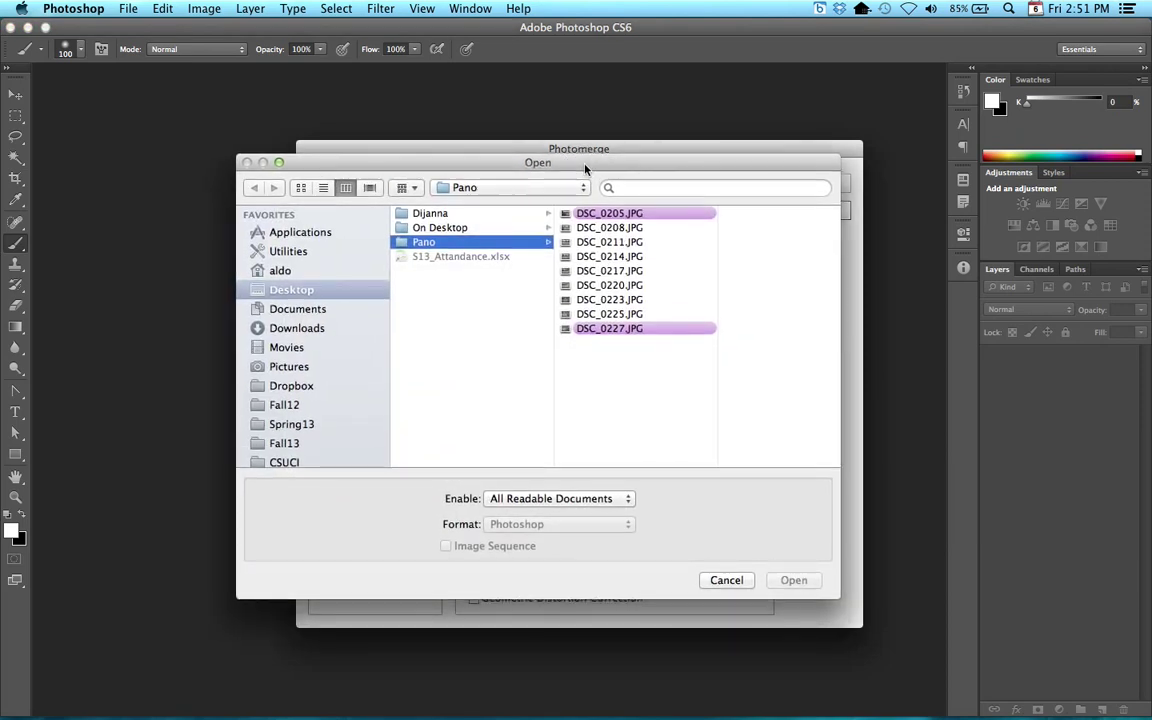
left_click(606, 216)
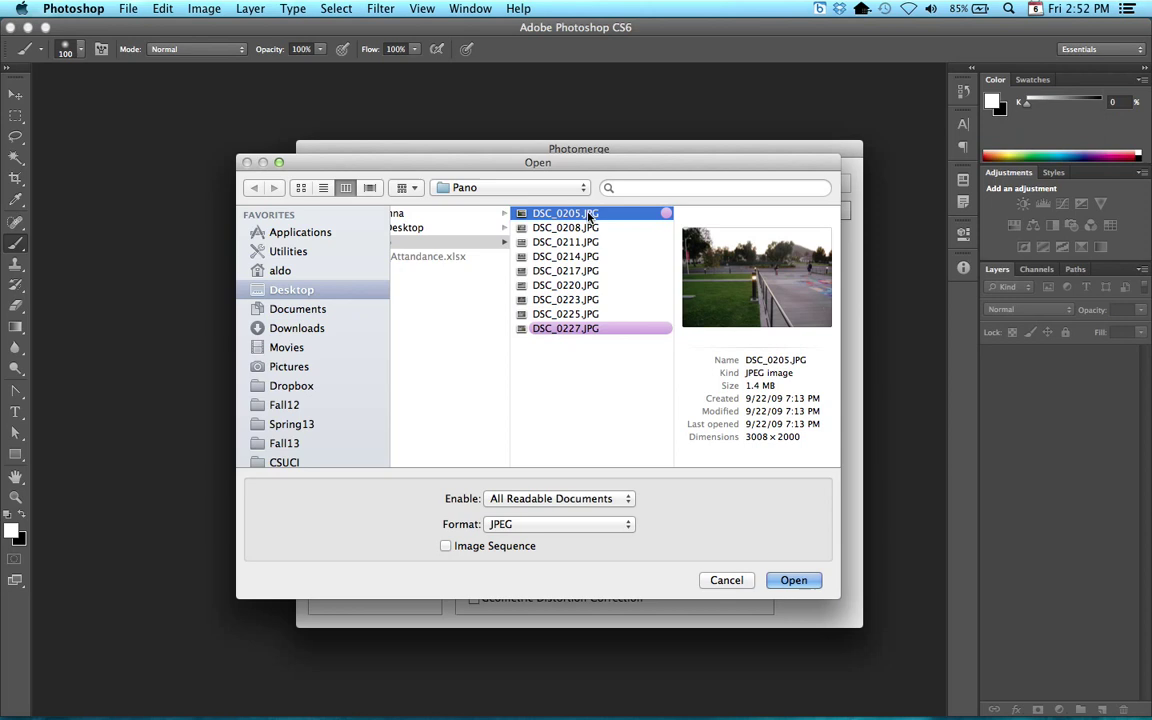
left_click(596, 331, "shift")
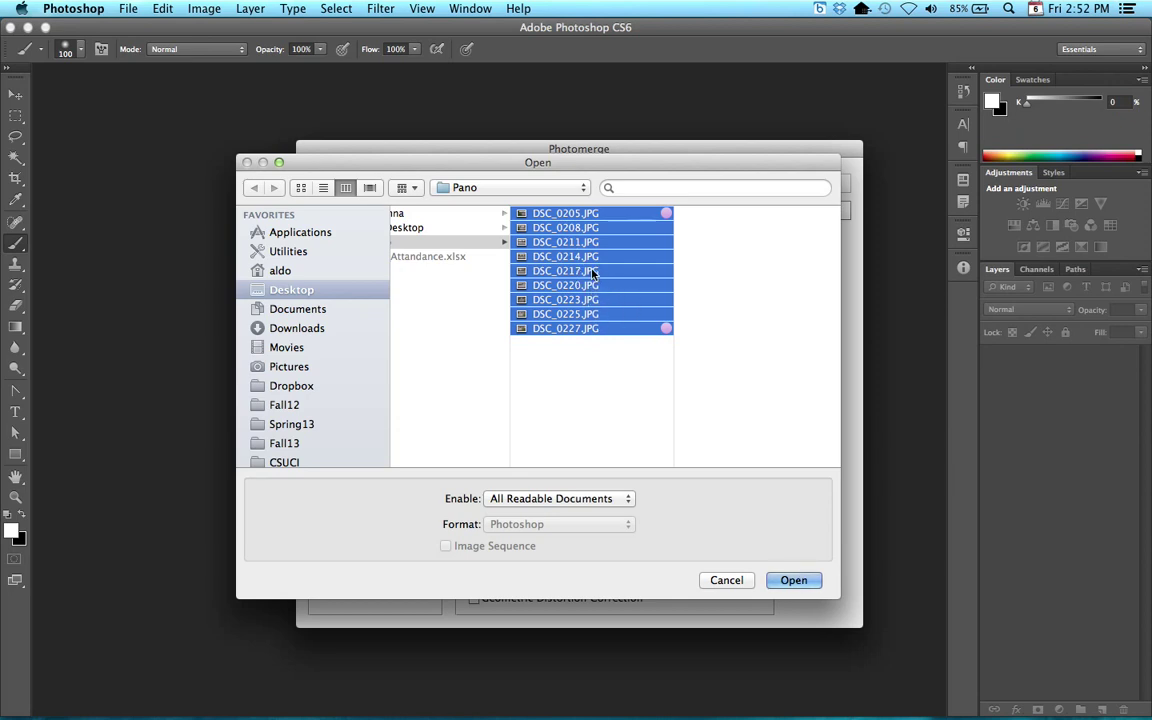
left_click(592, 271, "super")
left_click(585, 242, "super")
left_click(596, 314, "super")
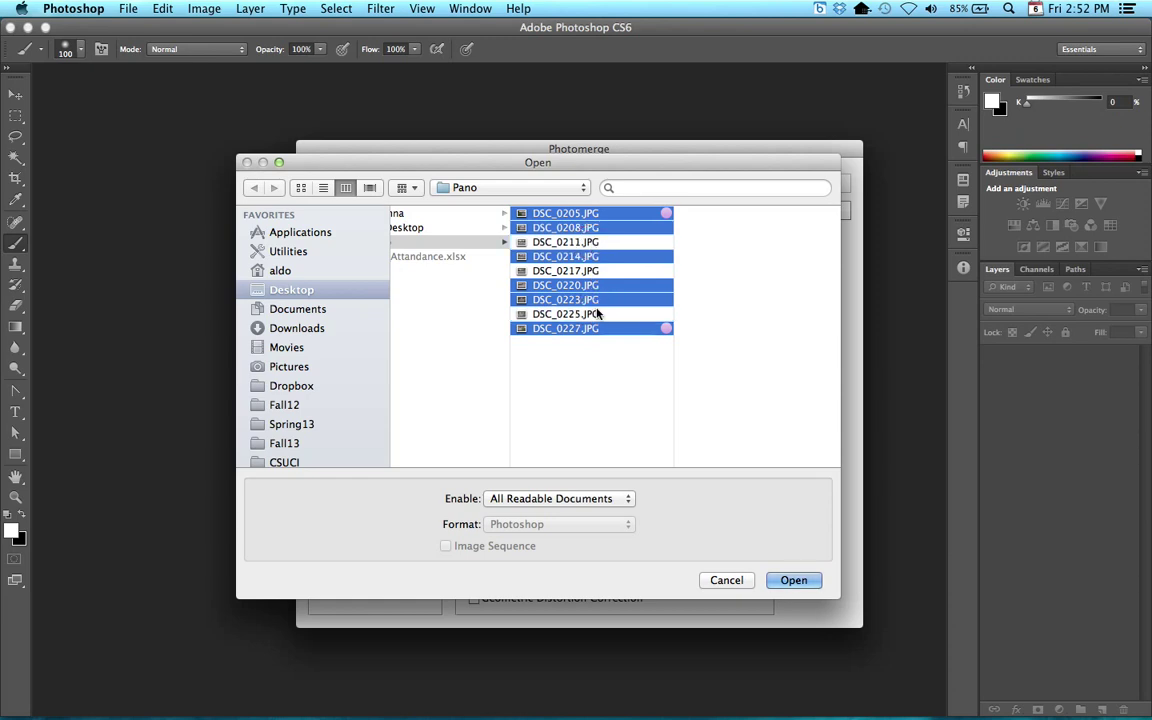
left_click(597, 328)
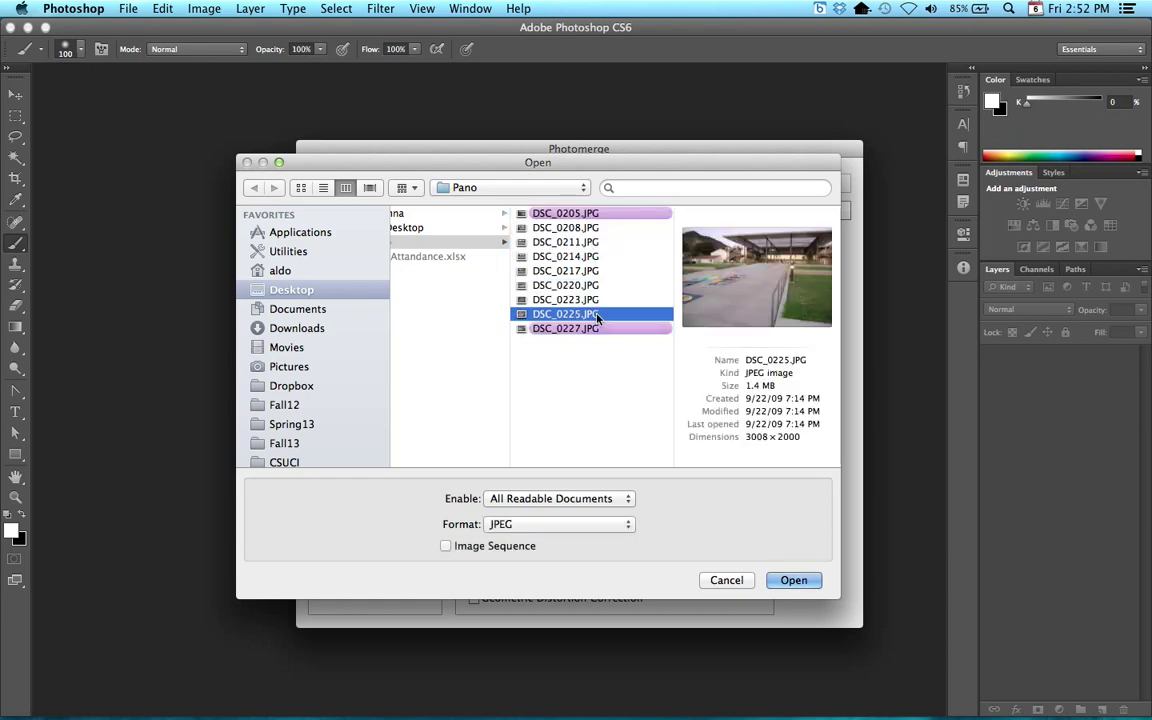
key("super+a")
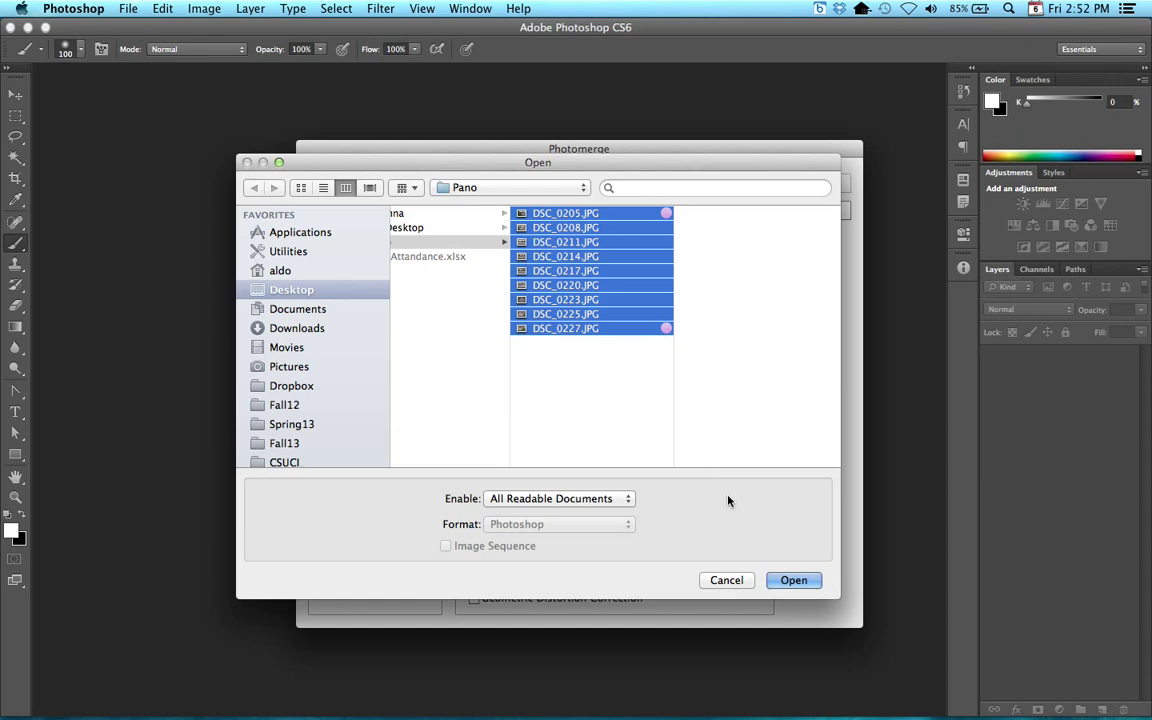
left_click(784, 579)
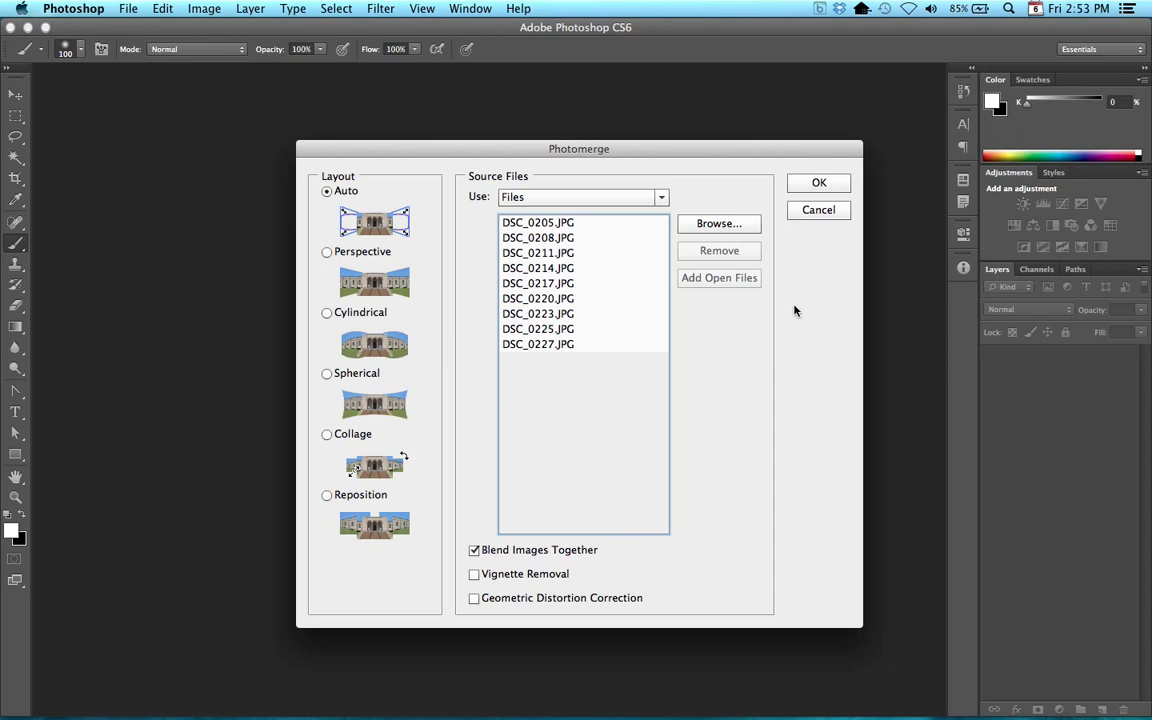
Step: Confirm Photomerge with Auto layout and blending to stitch the nine Pano photos
left_click(800, 187)
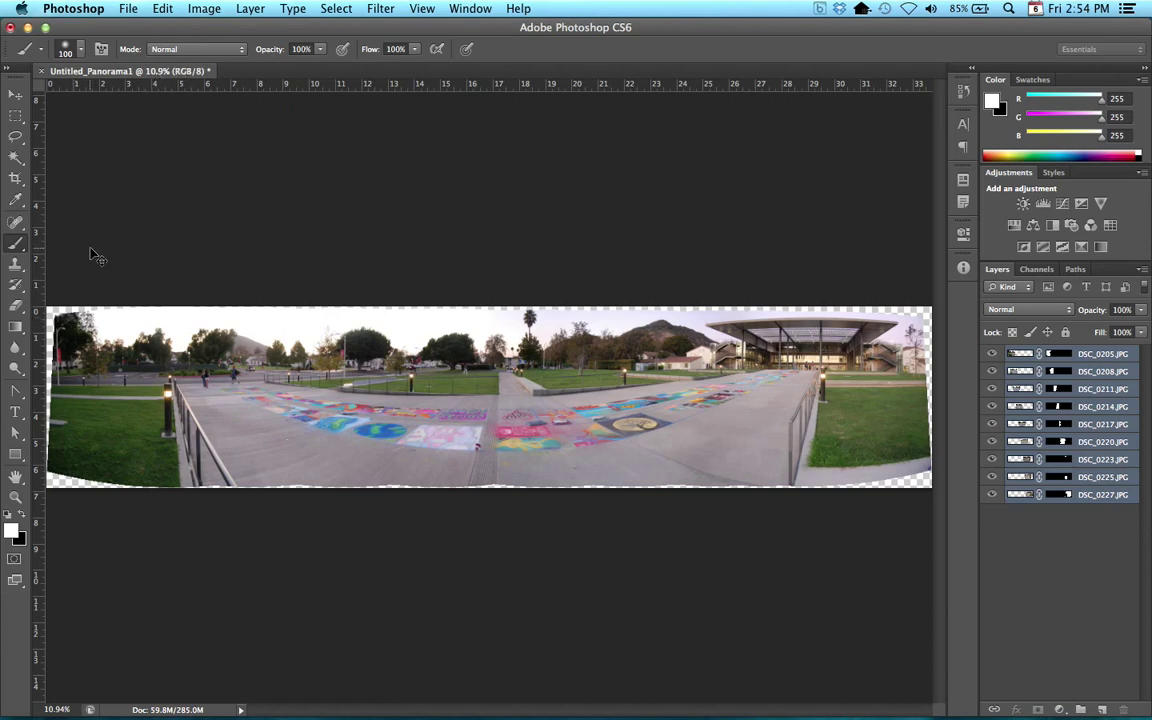
key("super+equal")
key("super+equal")
key("super+equal")
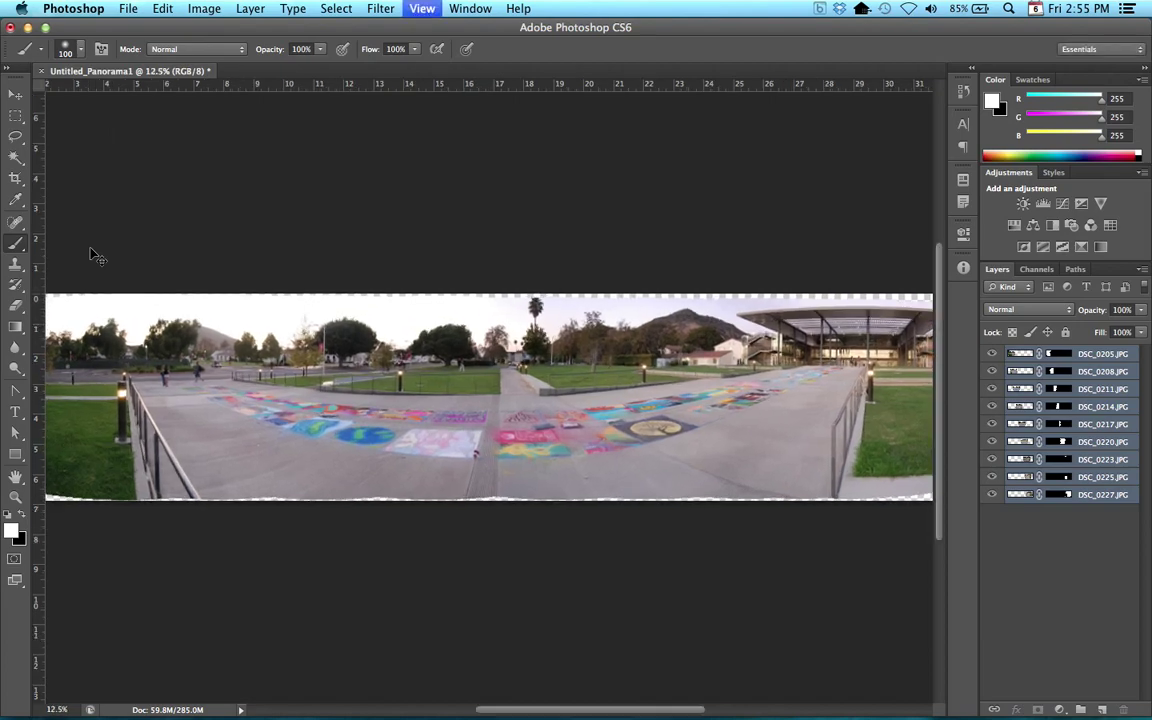
key("super+equal")
key("super+equal")
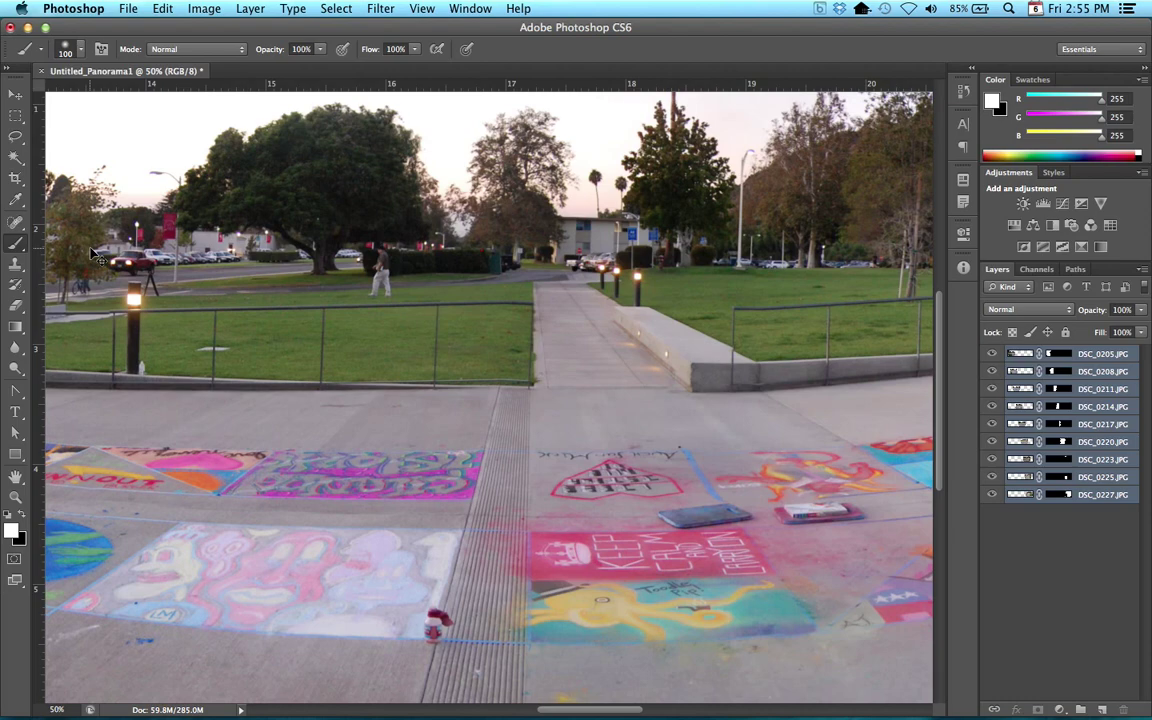
key("super+equal")
key("super+equal")
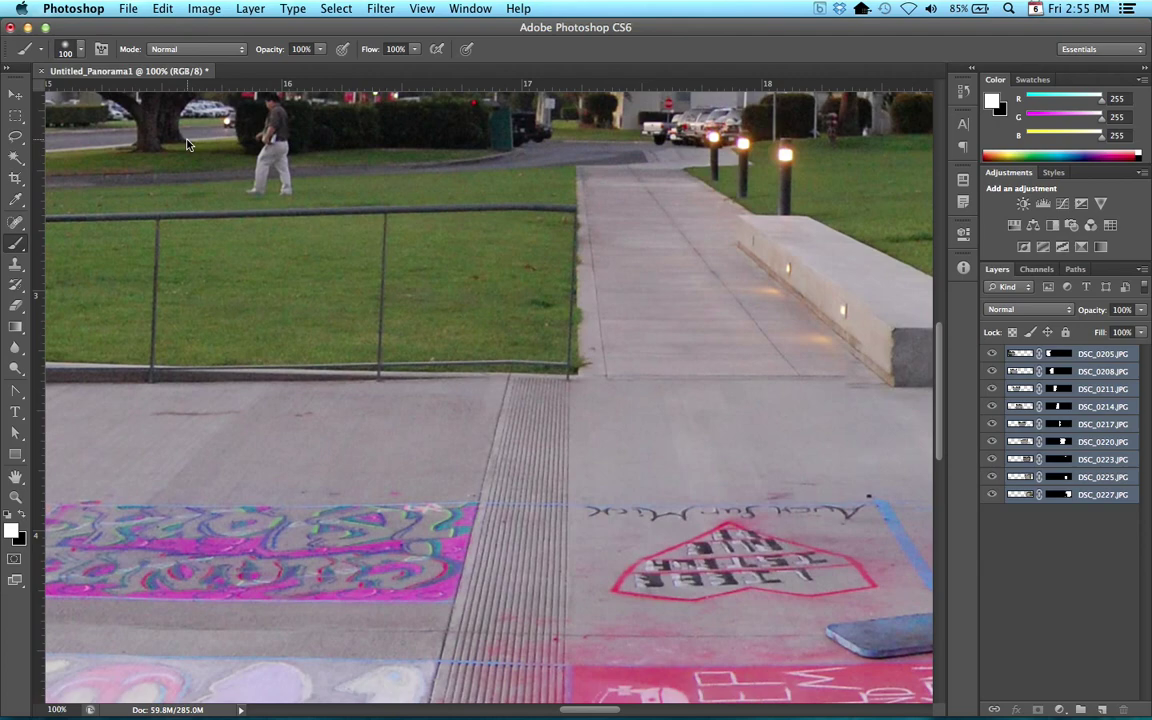
key("super+0")
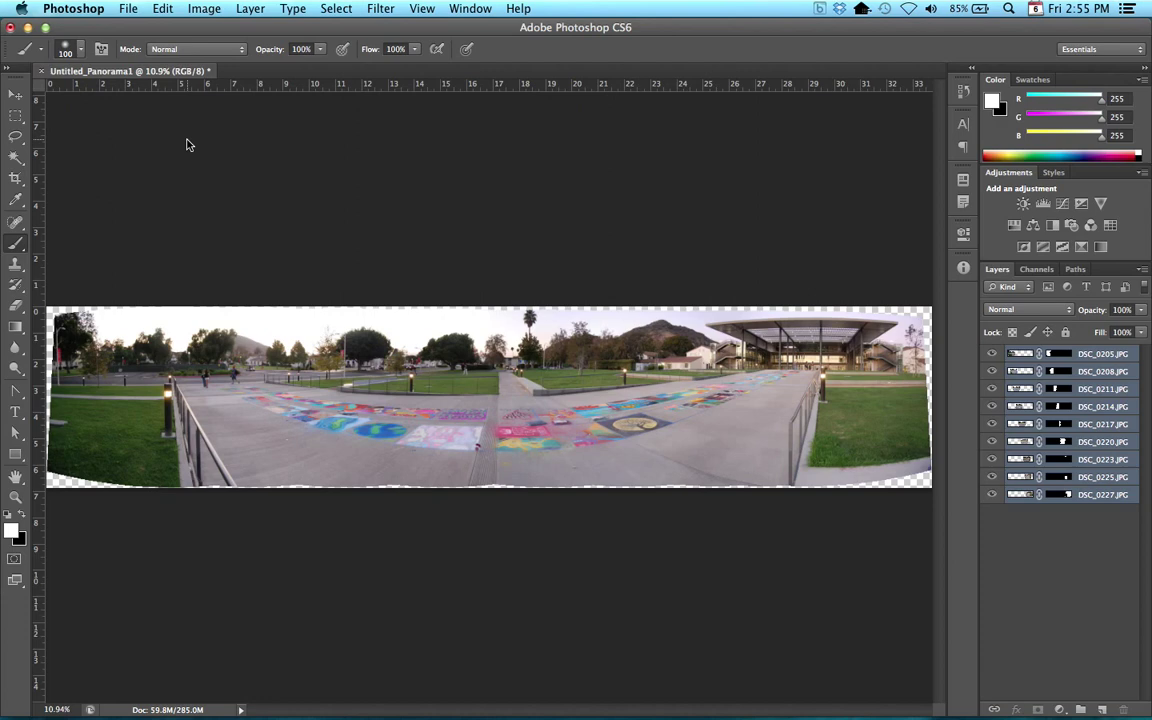
key("super+1")
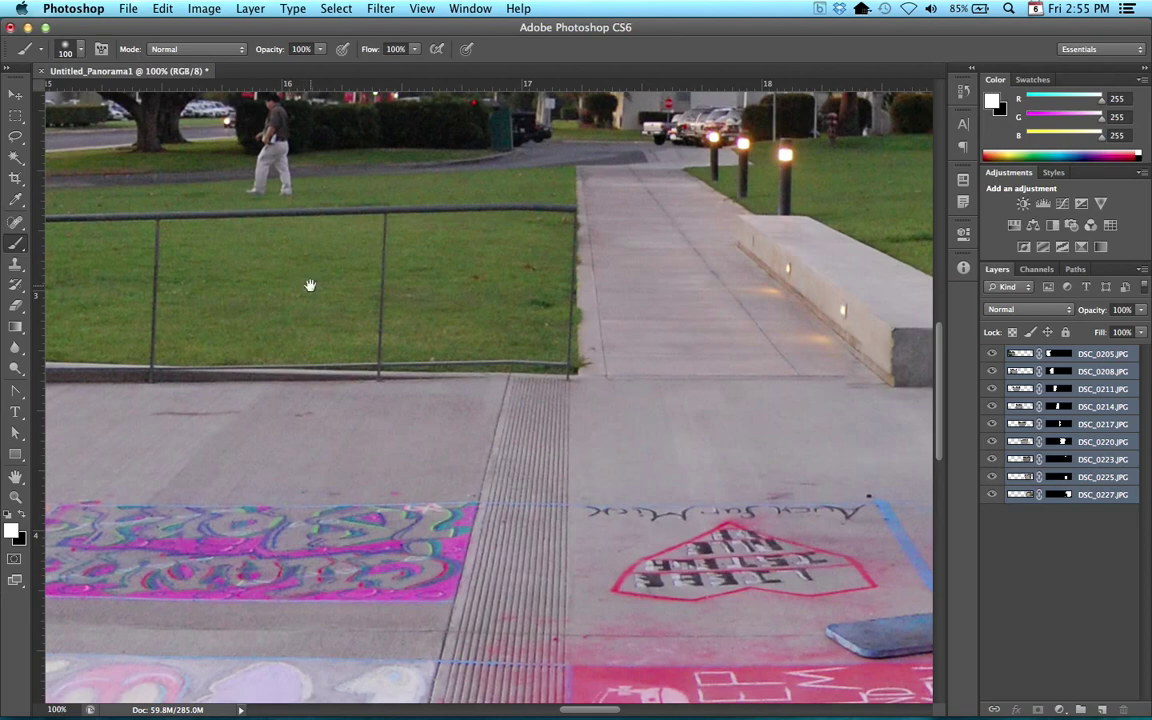
left_click_drag(198, 270, 707, 339)
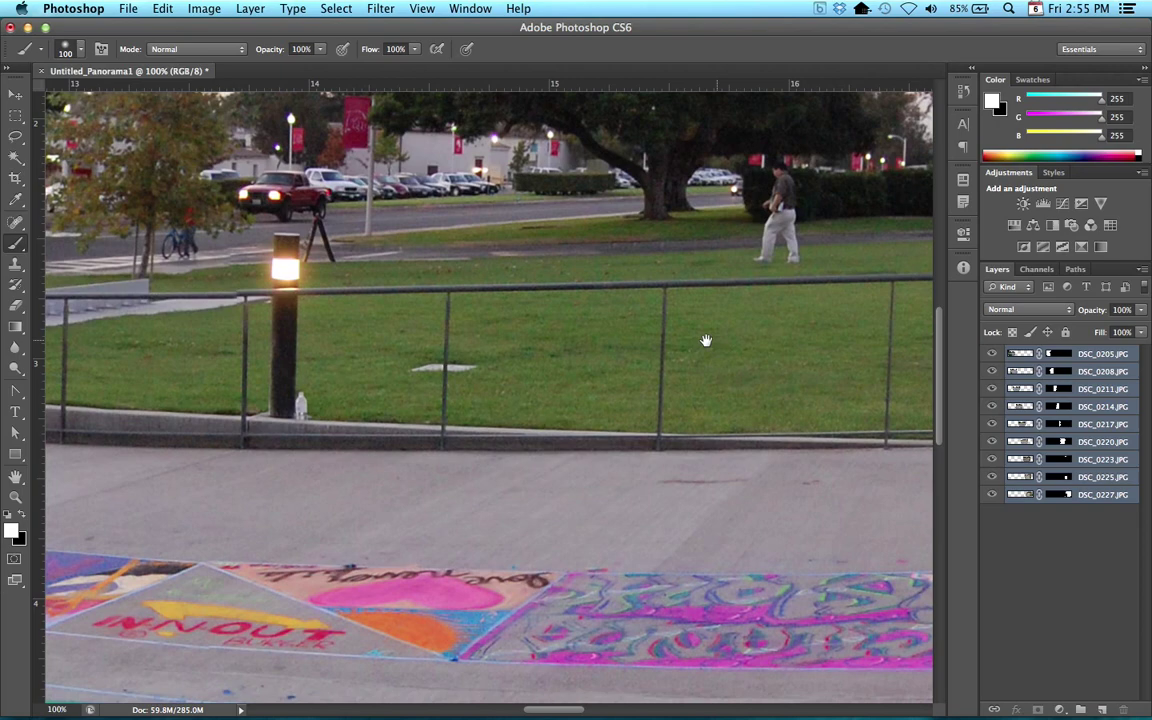
left_click_drag(265, 429, 761, 424)
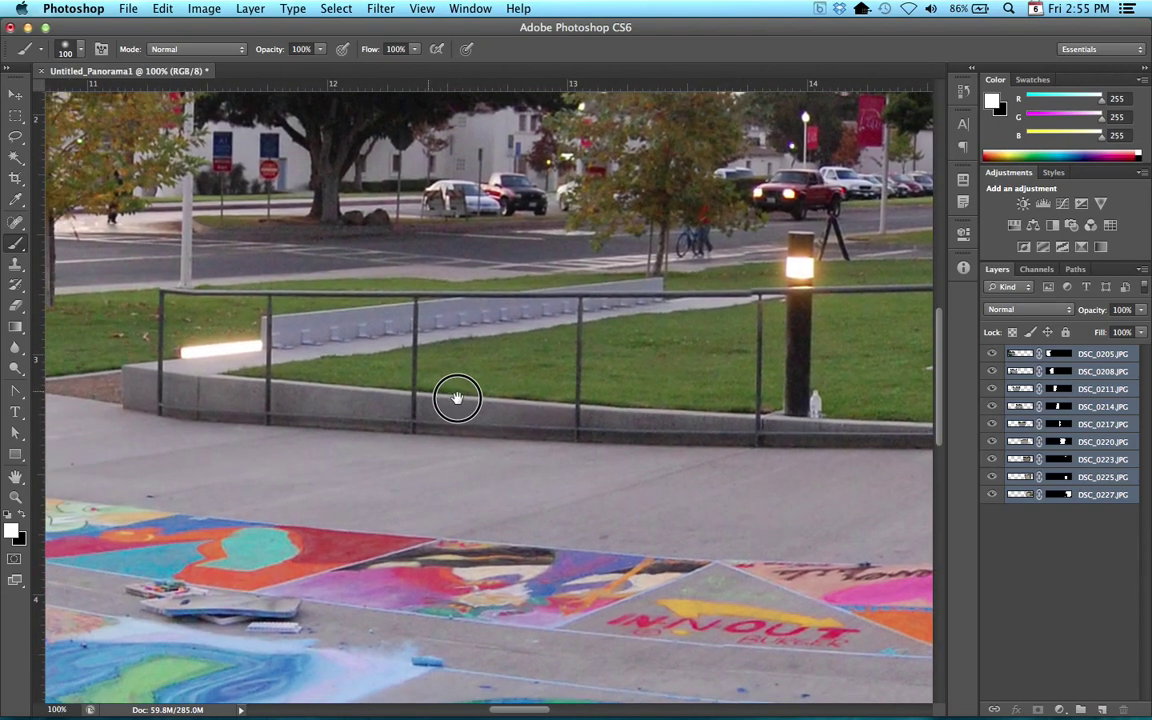
left_click_drag(458, 399, 851, 501)
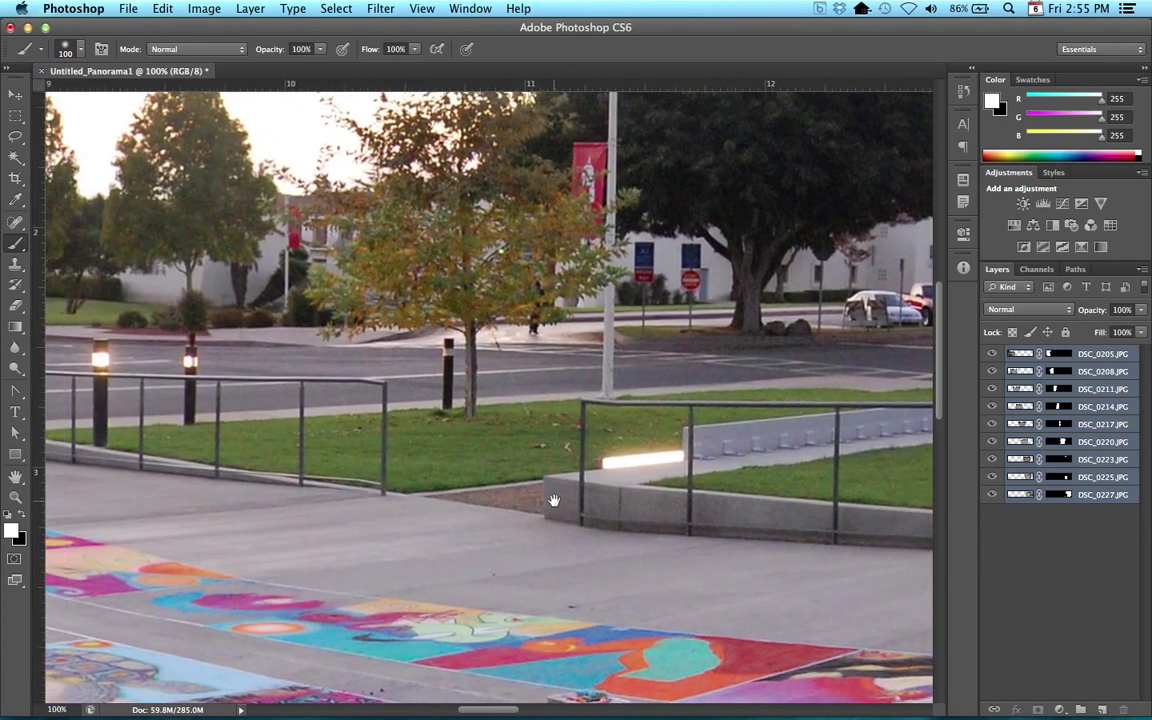
left_click_drag(389, 508, 678, 508)
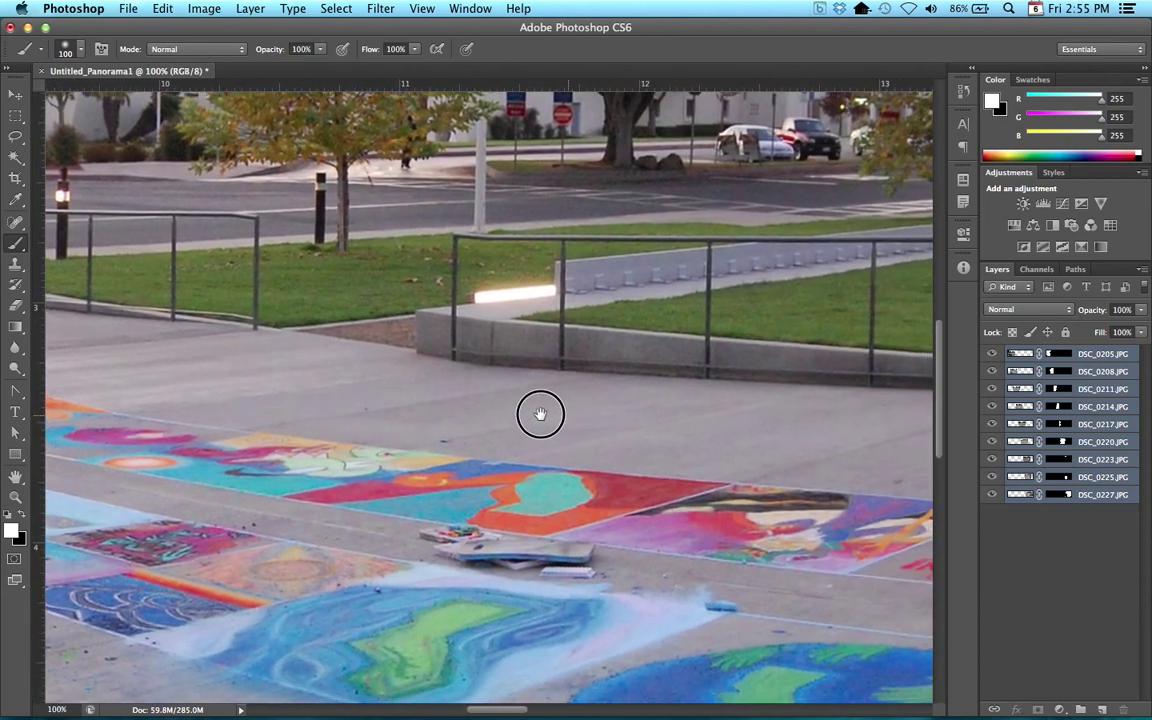
left_click_drag(540, 414, 517, 413)
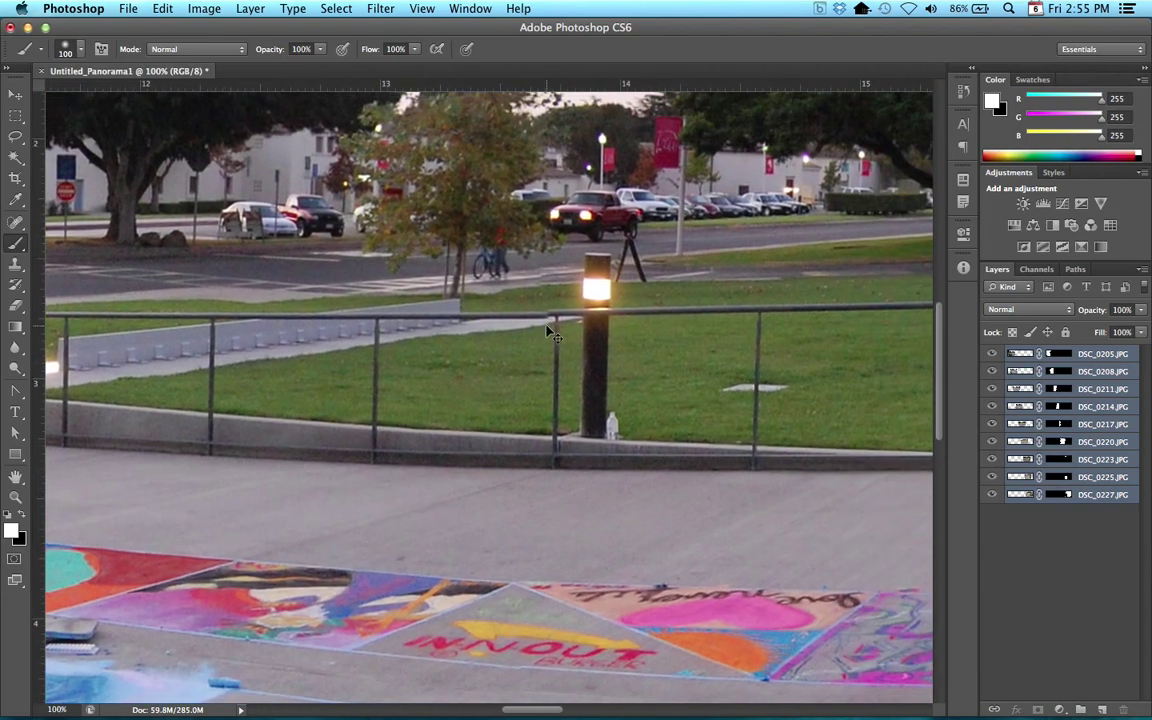
key("super+equal")
key("super+equal")
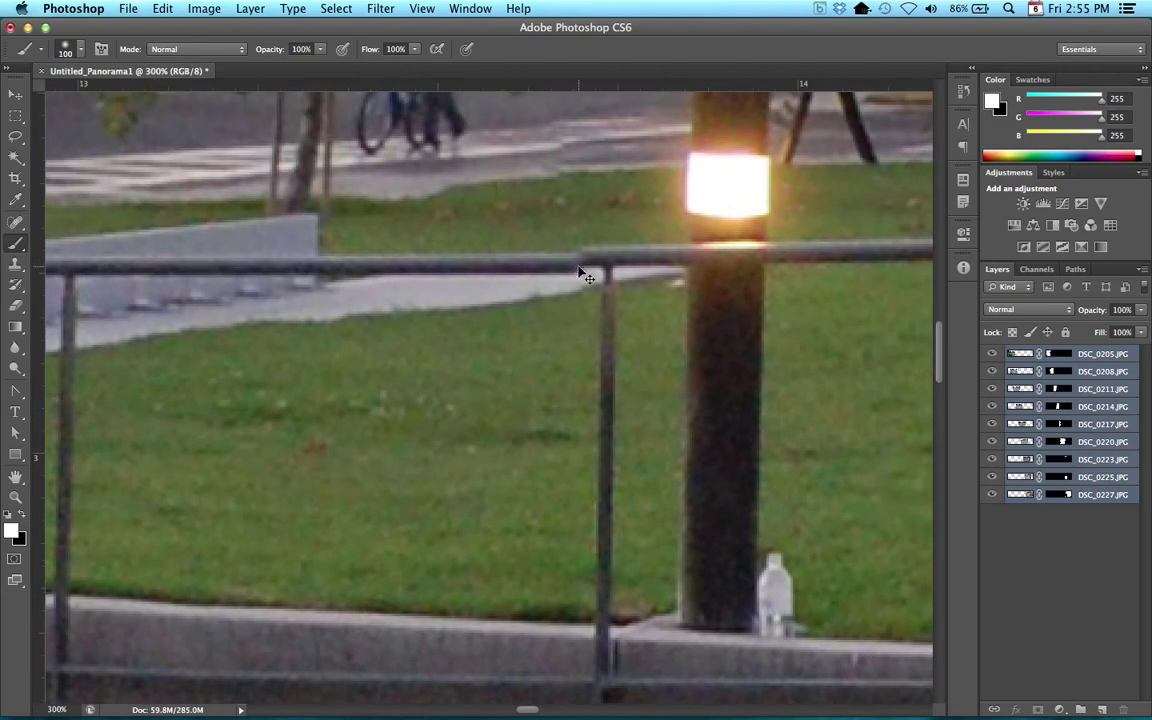
key("super+minus")
key("super+minus")
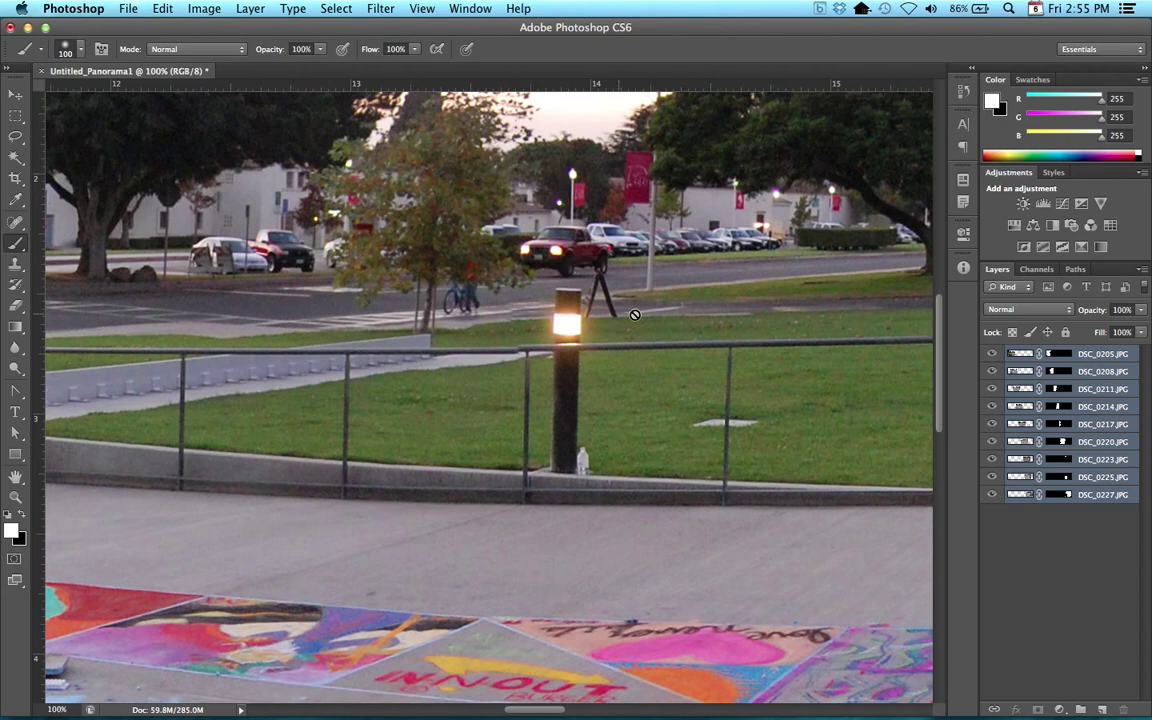
left_click_drag(753, 428, 404, 450)
left_click_drag(599, 481, 458, 465)
left_click_drag(830, 474, 588, 421)
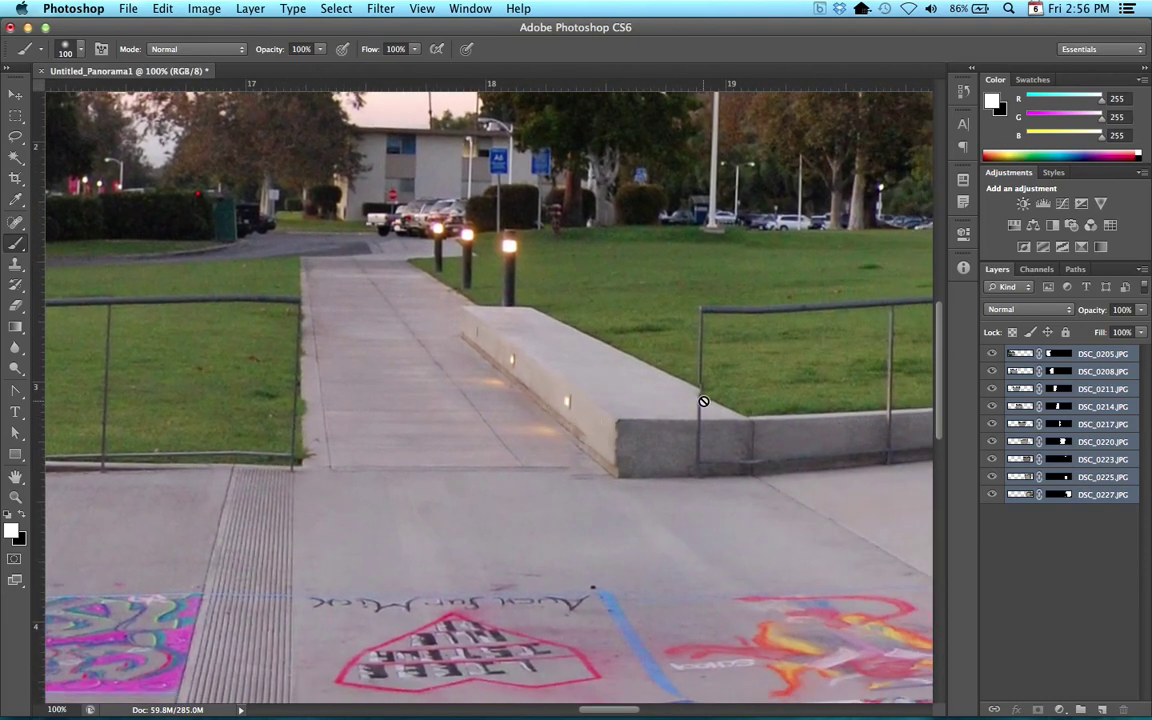
key("super+equal")
scroll(660, 520, "right", 3)
scroll(660, 520, "down", 2)
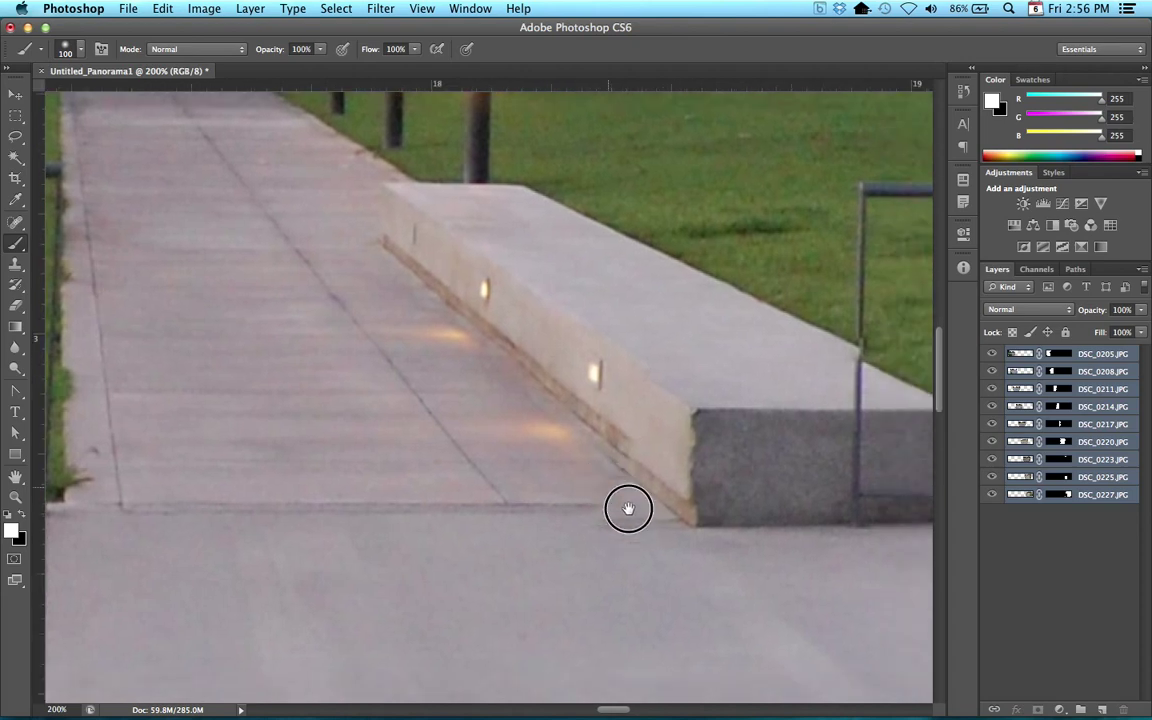
scroll(676, 525, "right", 6)
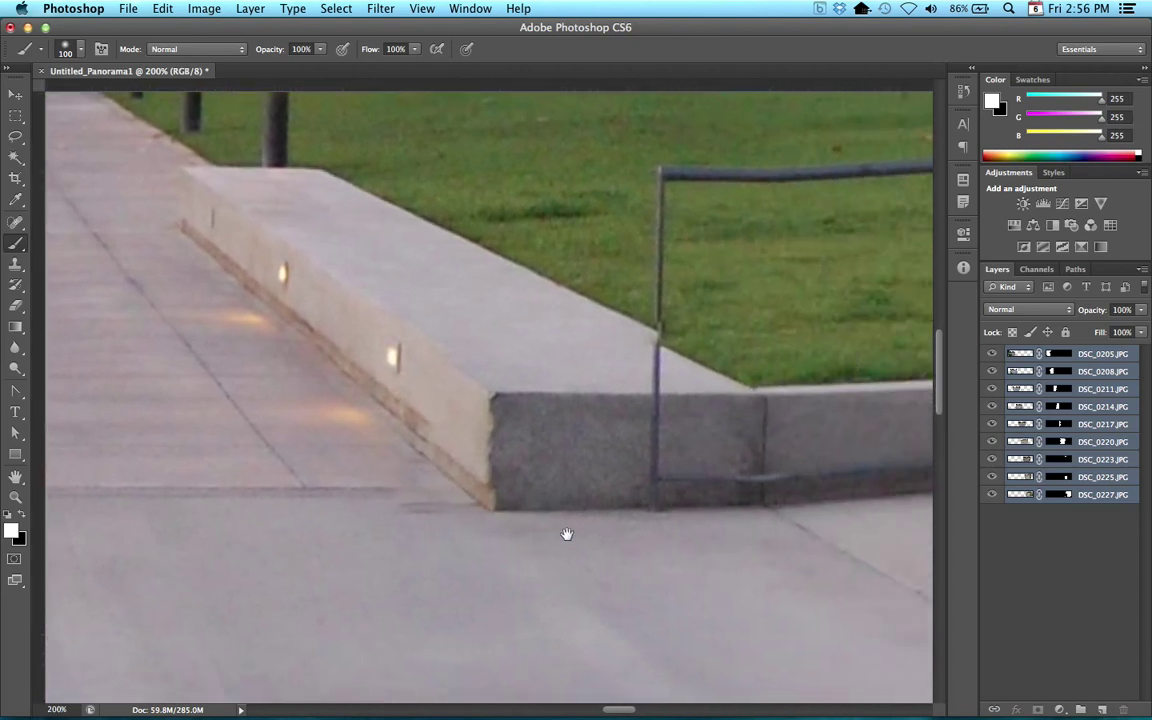
left_click_drag(751, 404, 622, 470)
left_click_drag(726, 487, 620, 476)
key("super+minus")
key("super+minus")
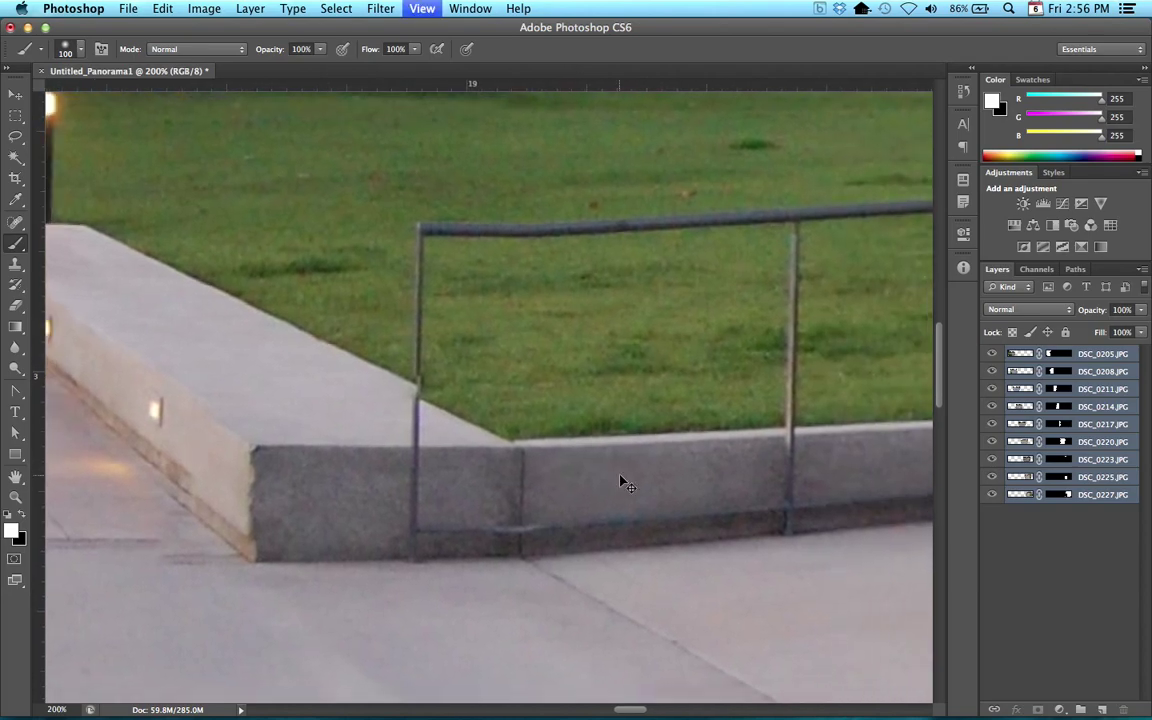
left_click_drag(657, 606, 413, 550)
left_click_drag(679, 345, 527, 428)
key("super+minus")
key("super+minus")
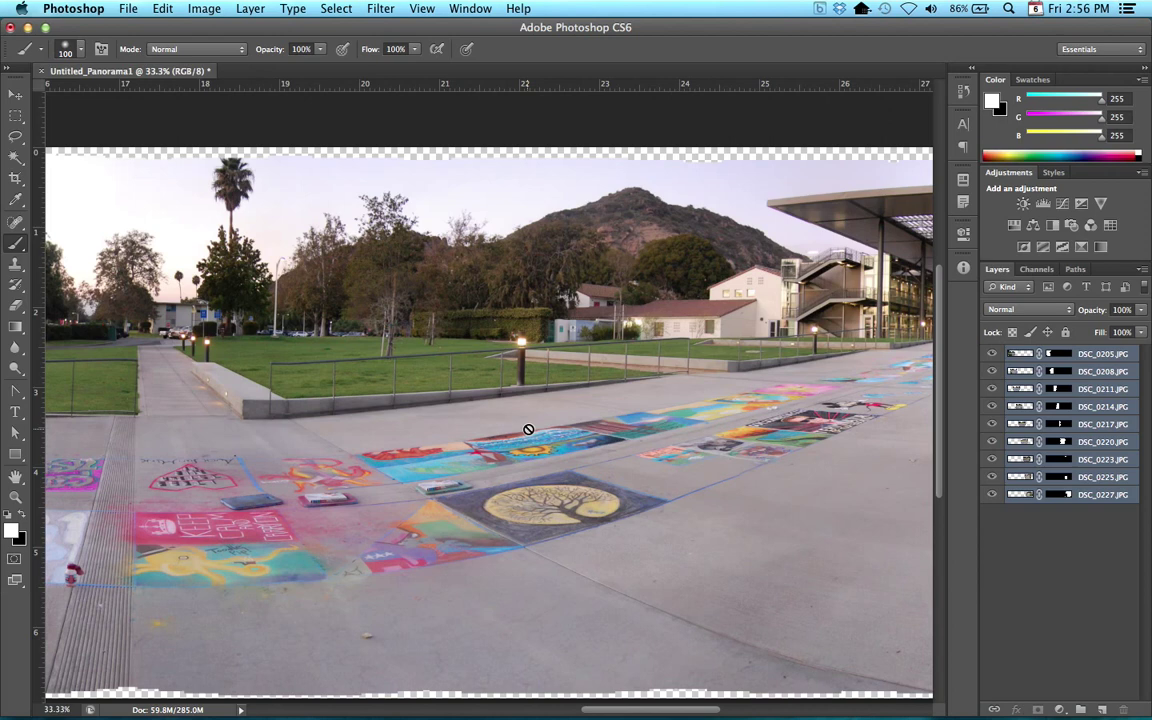
key("super+minus")
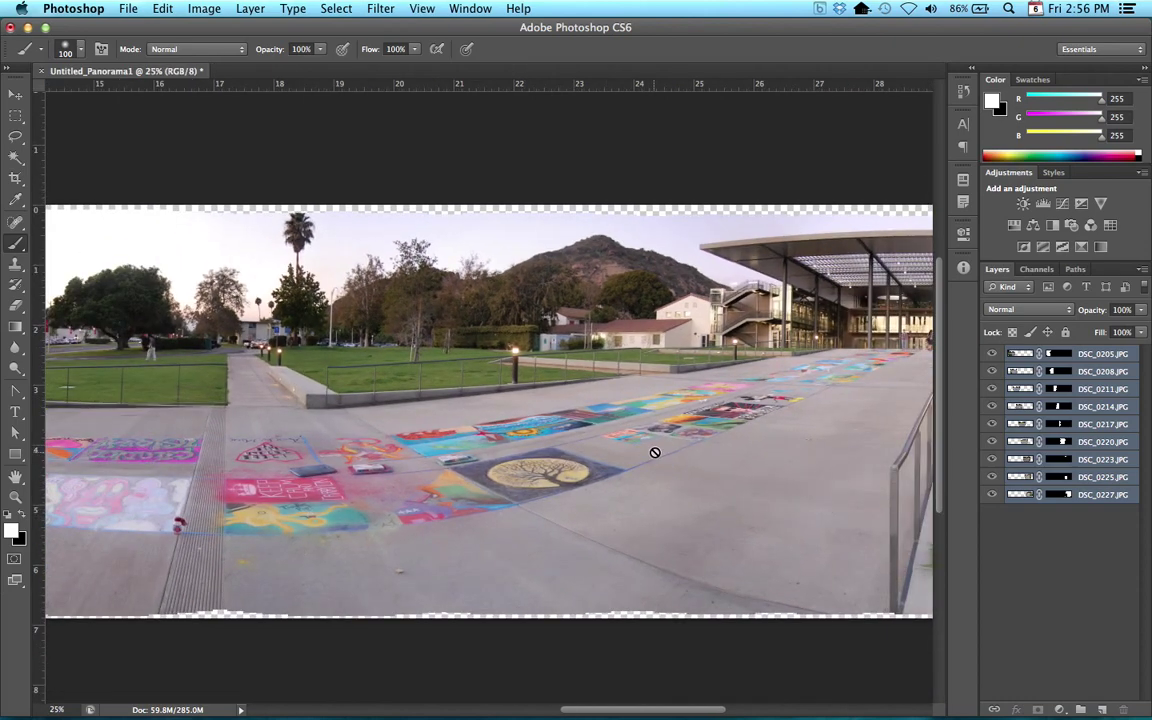
scroll(609, 463, "left", 10)
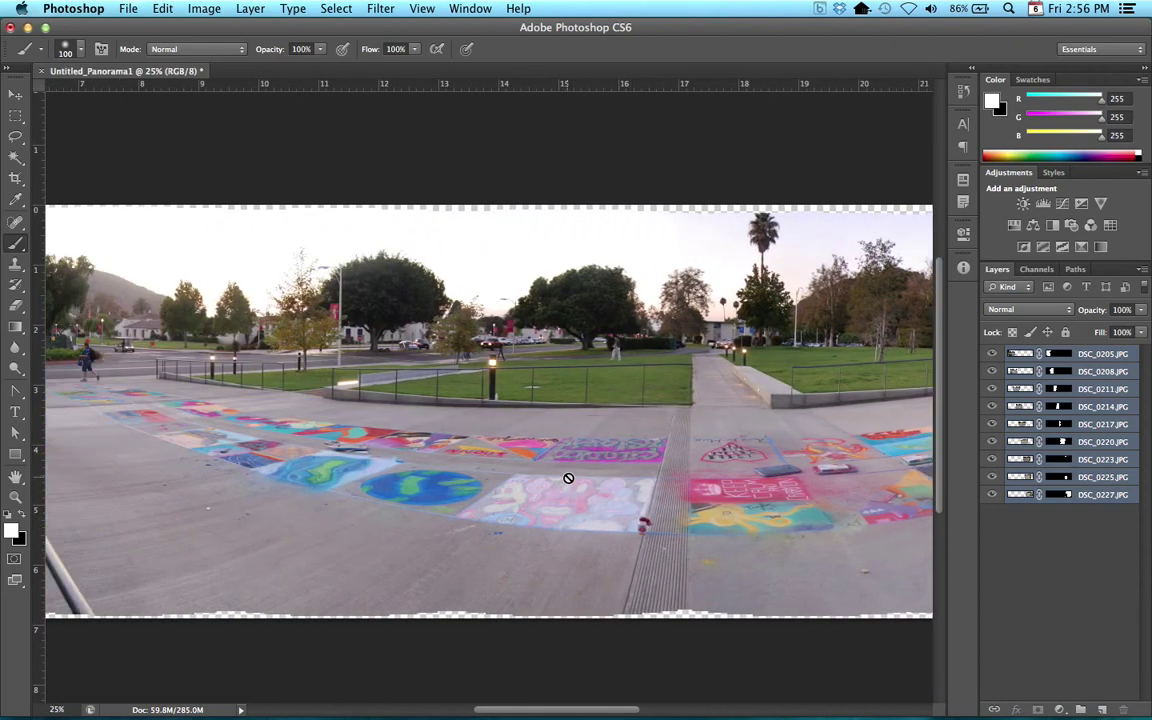
scroll(568, 478, "left", 9)
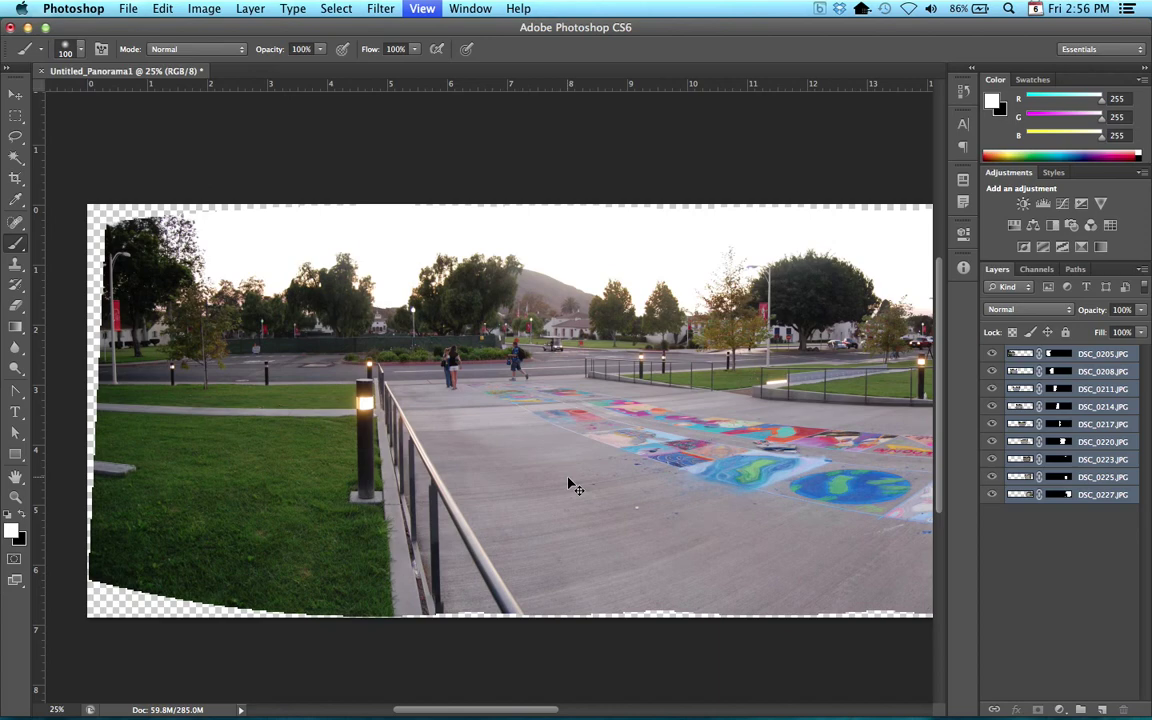
key("super+minus")
scroll(671, 481, "right", 10)
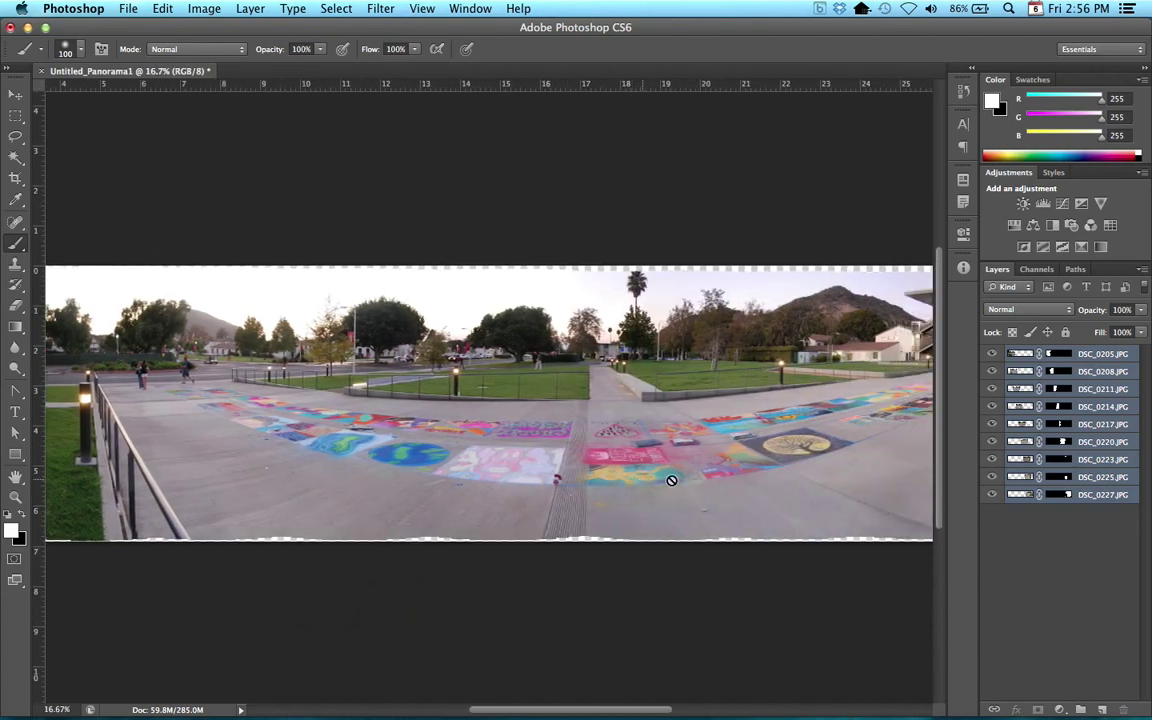
scroll(671, 481, "right", 6)
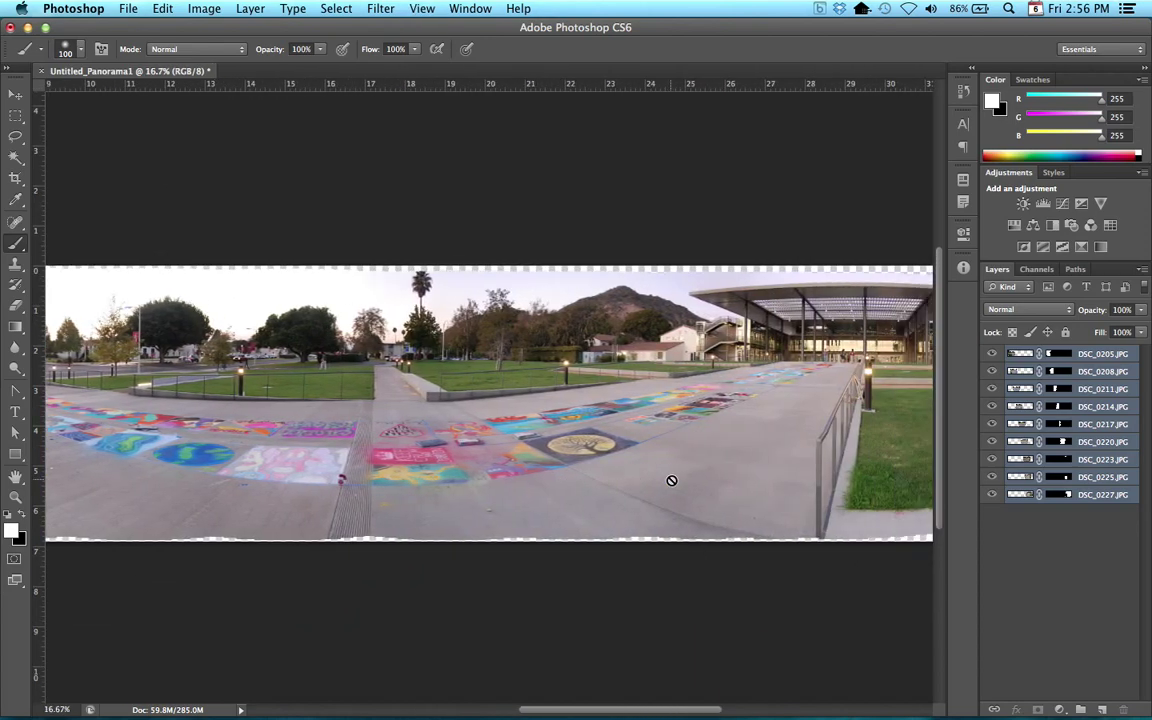
scroll(649, 481, "right", 4)
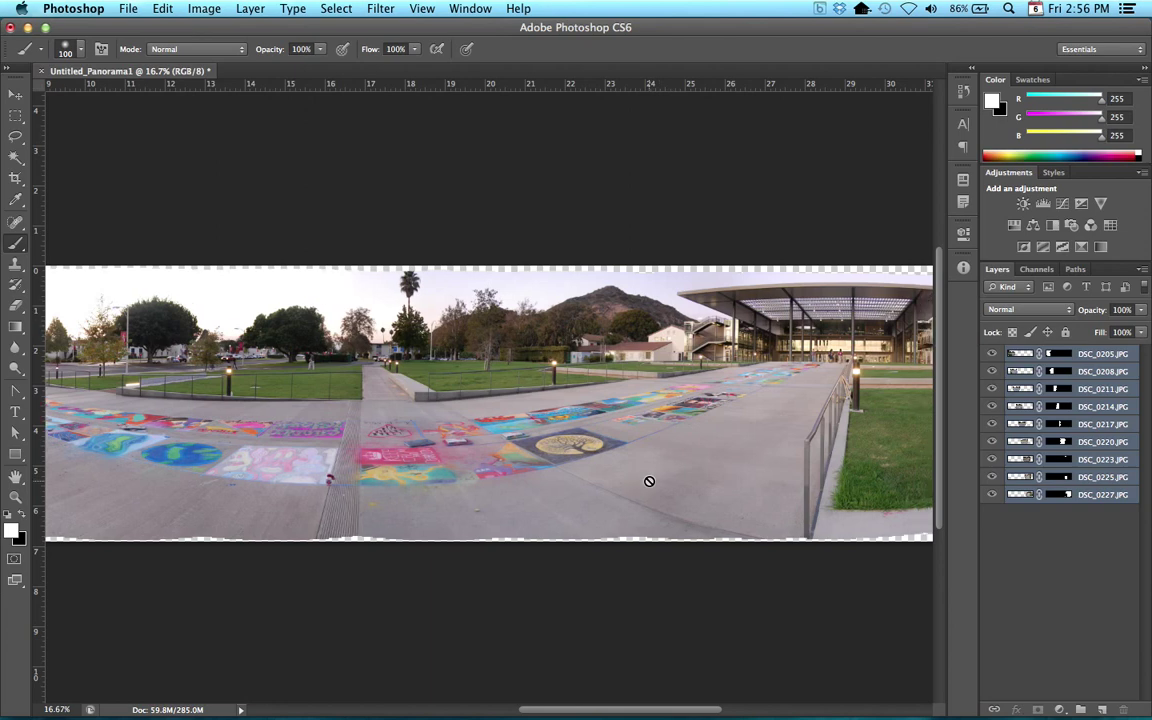
scroll(649, 481, "right", 2)
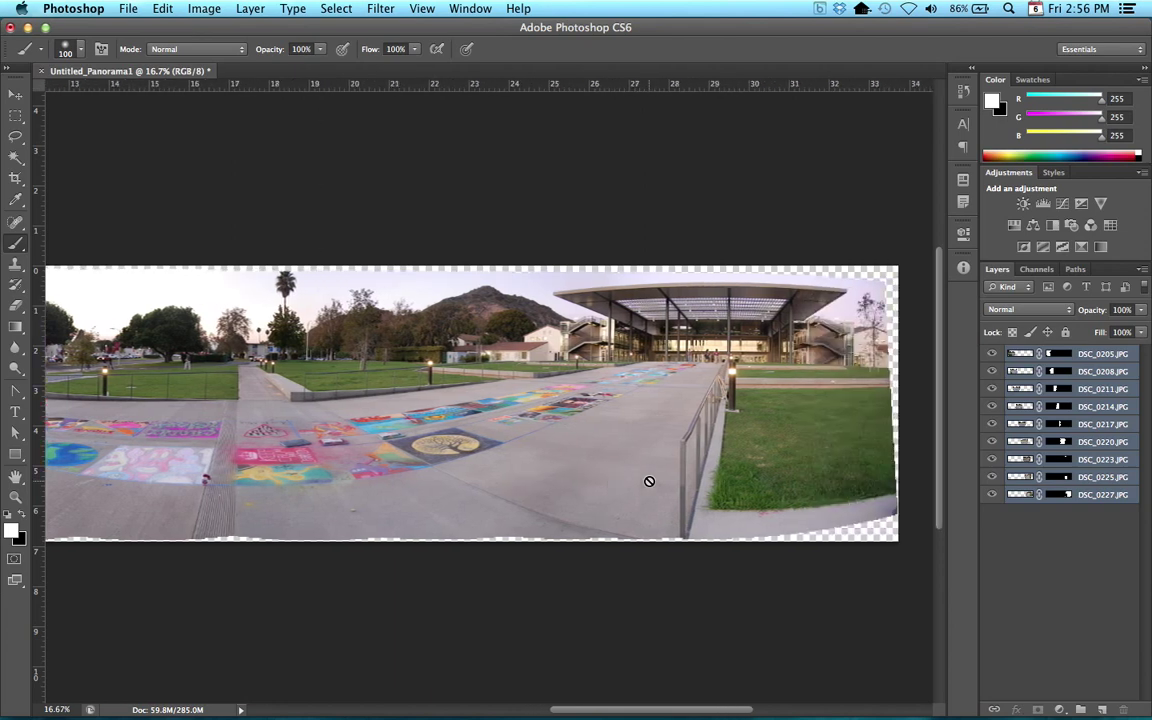
scroll(649, 481, "left", 8)
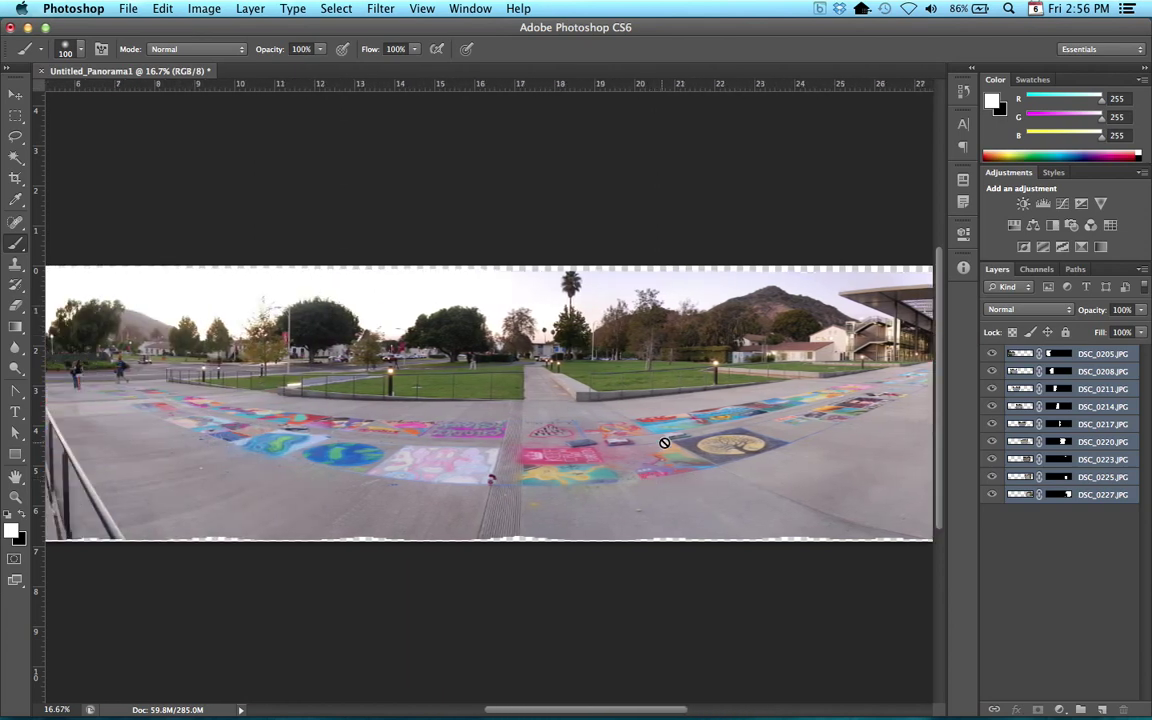
key("super+minus")
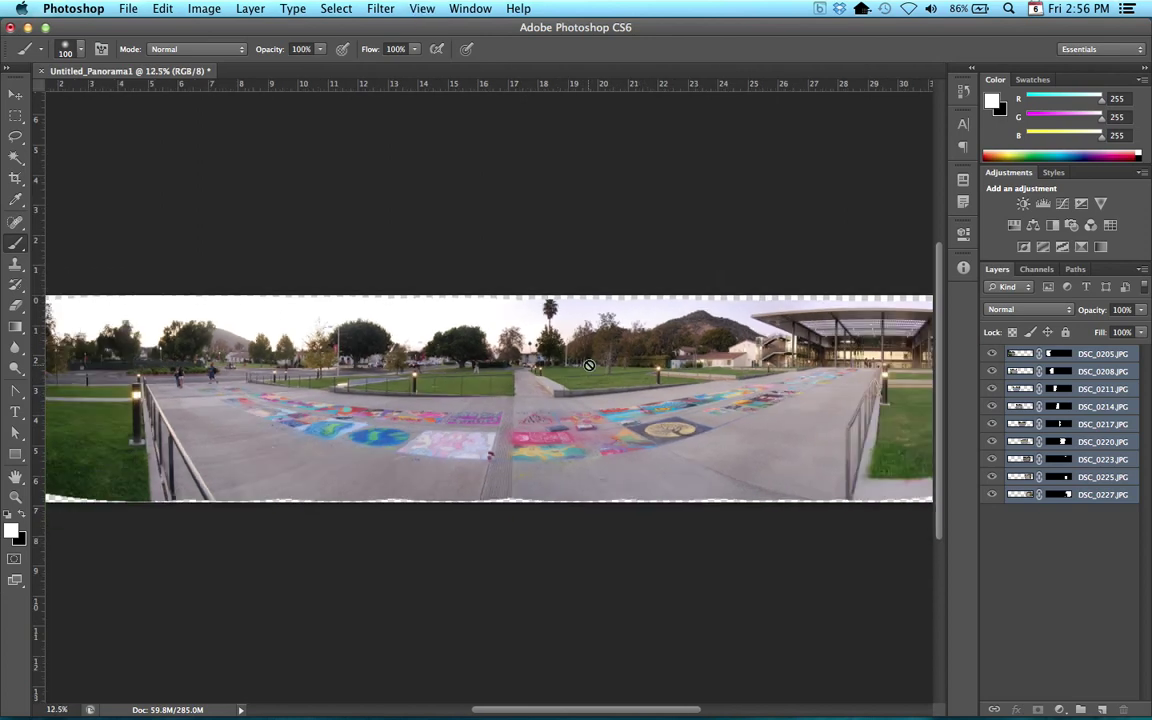
key("super+minus")
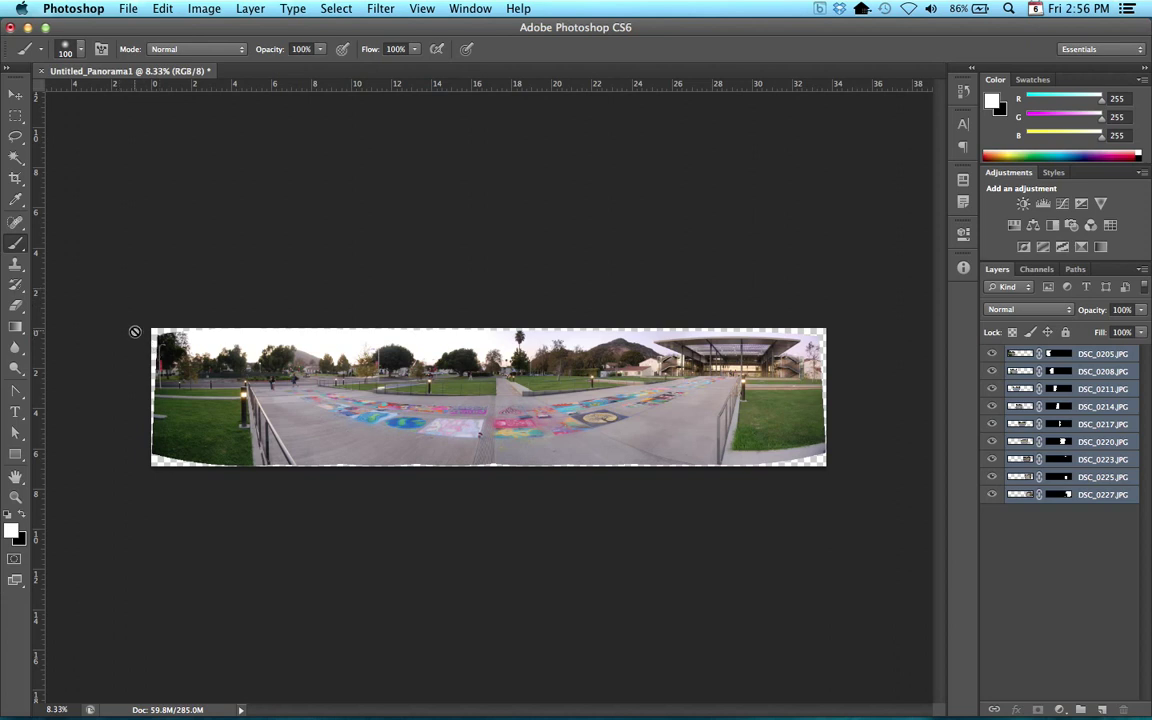
Step: Select the Crop tool and fit the panorama in view, leaving an unused Straighten attempt
left_click(19, 181)
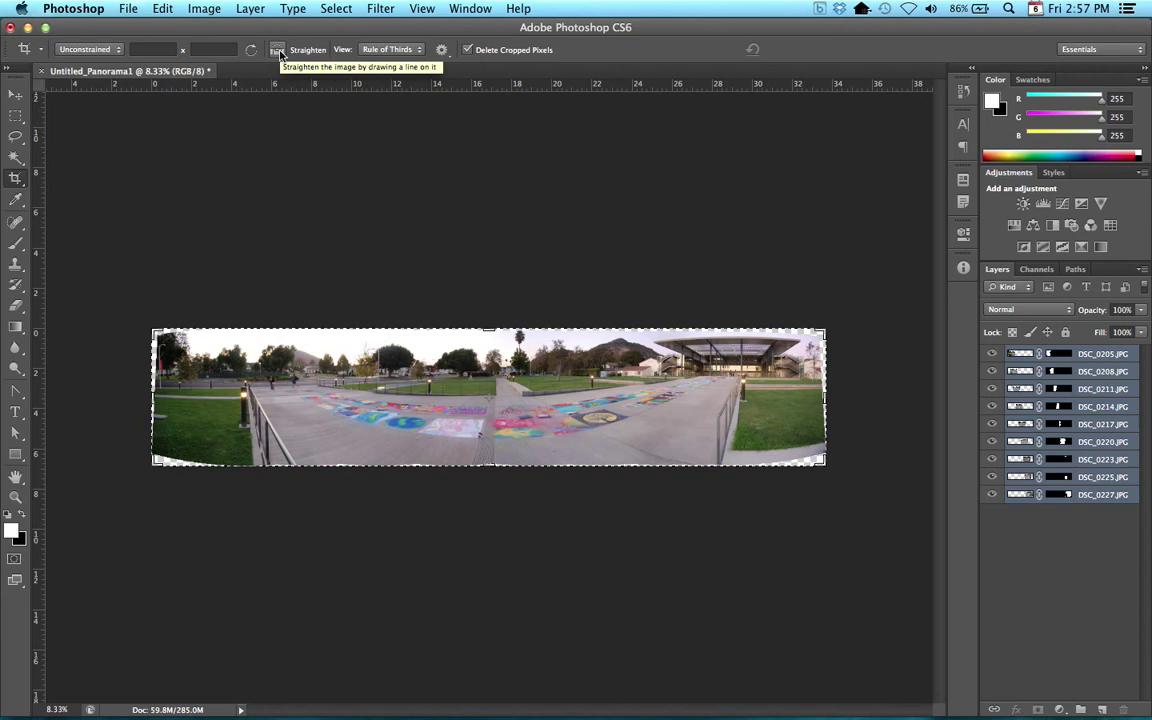
key("super+0")
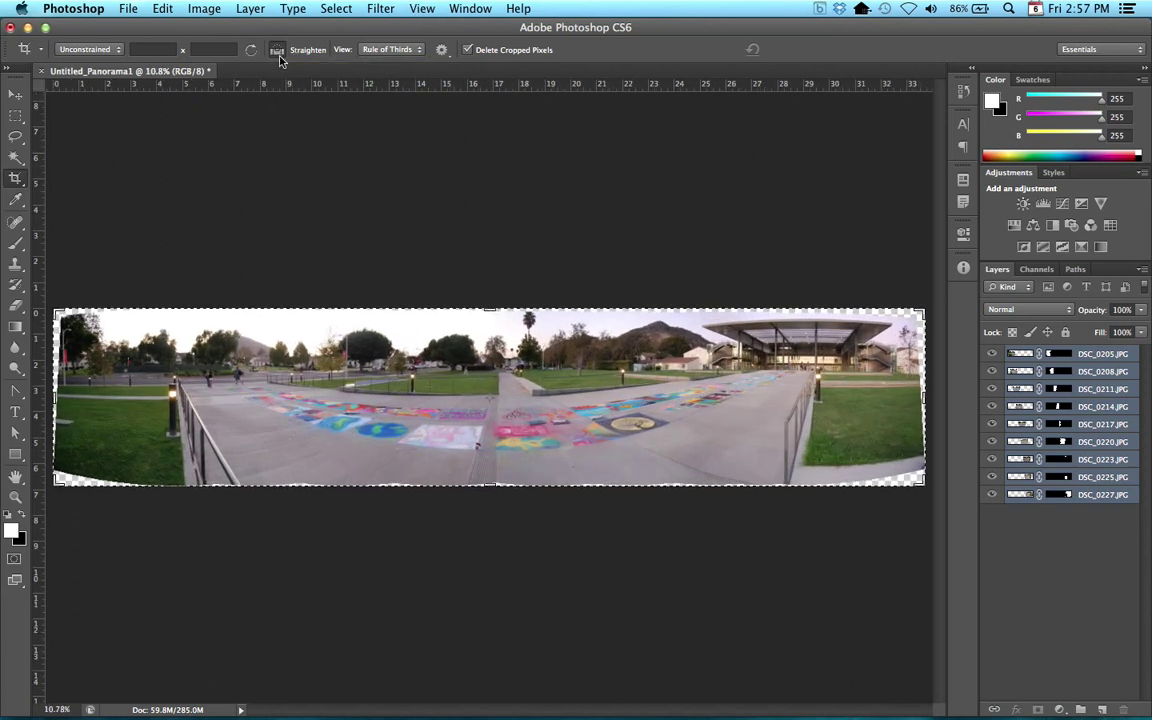
left_click(278, 53)
left_click(571, 408)
key("super+equal")
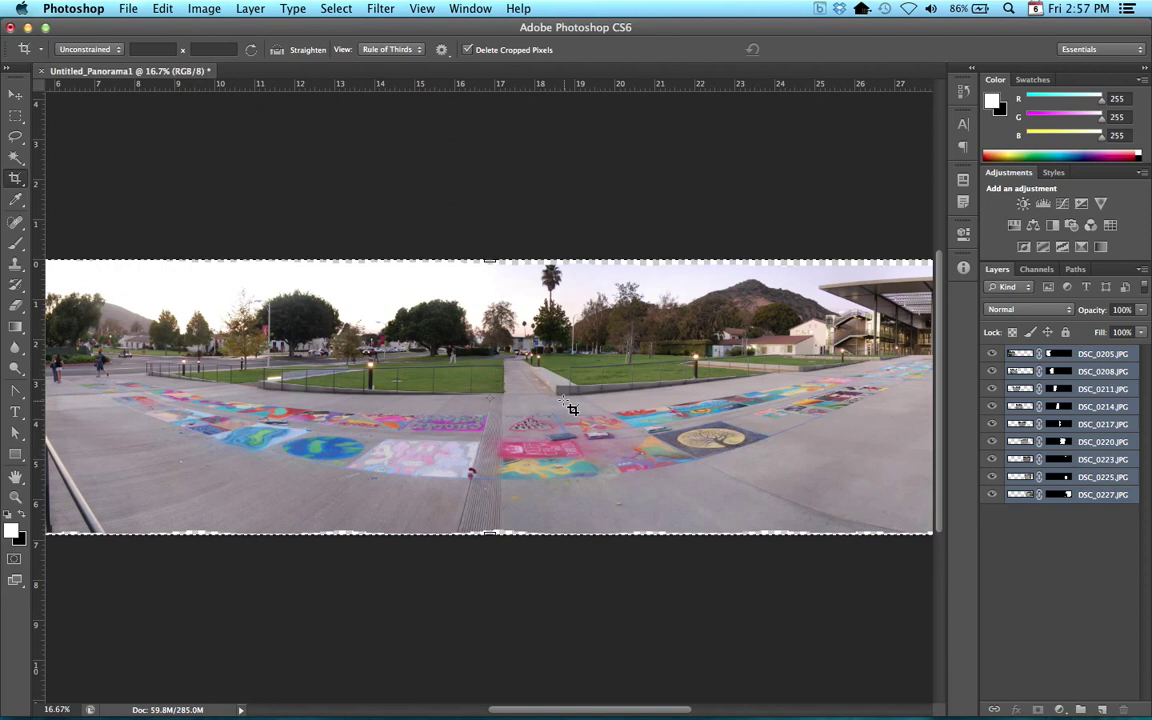
key("super+minus")
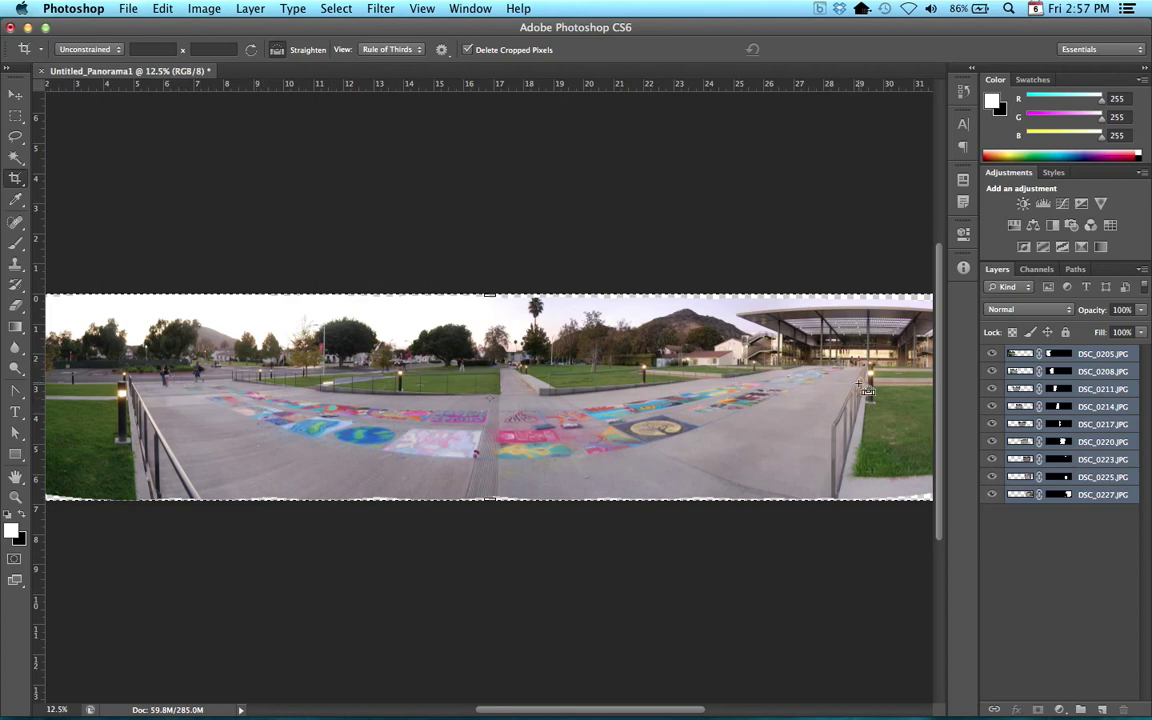
key("super+minus")
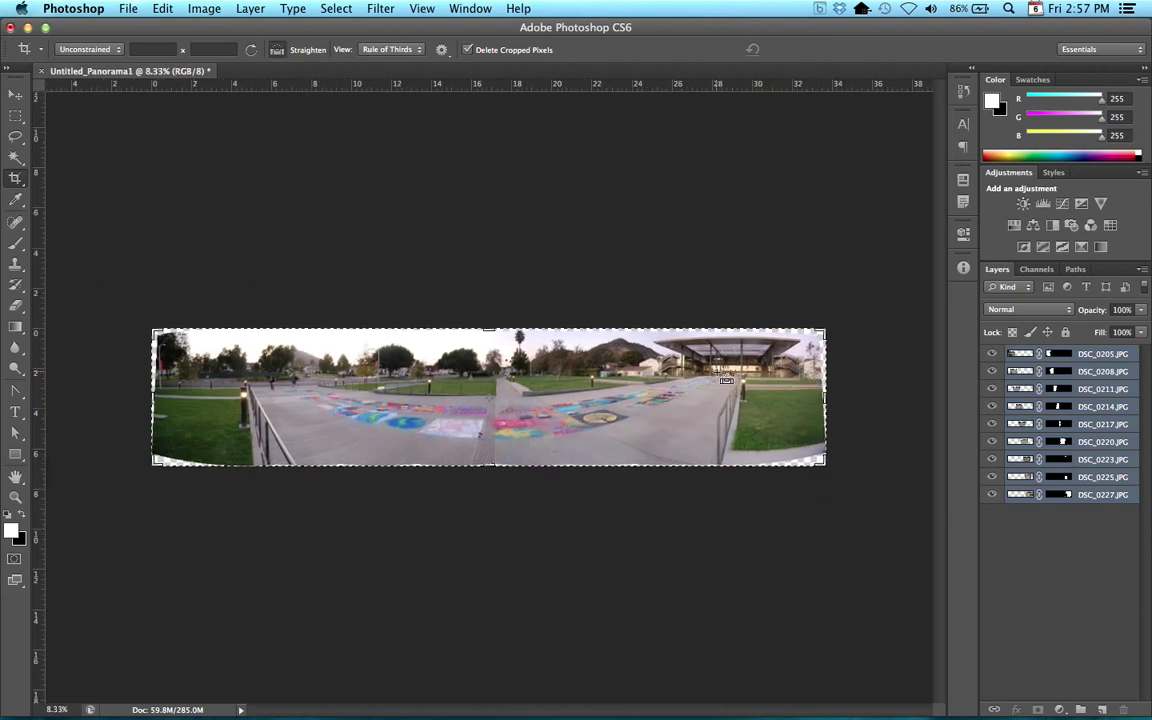
key("super+0")
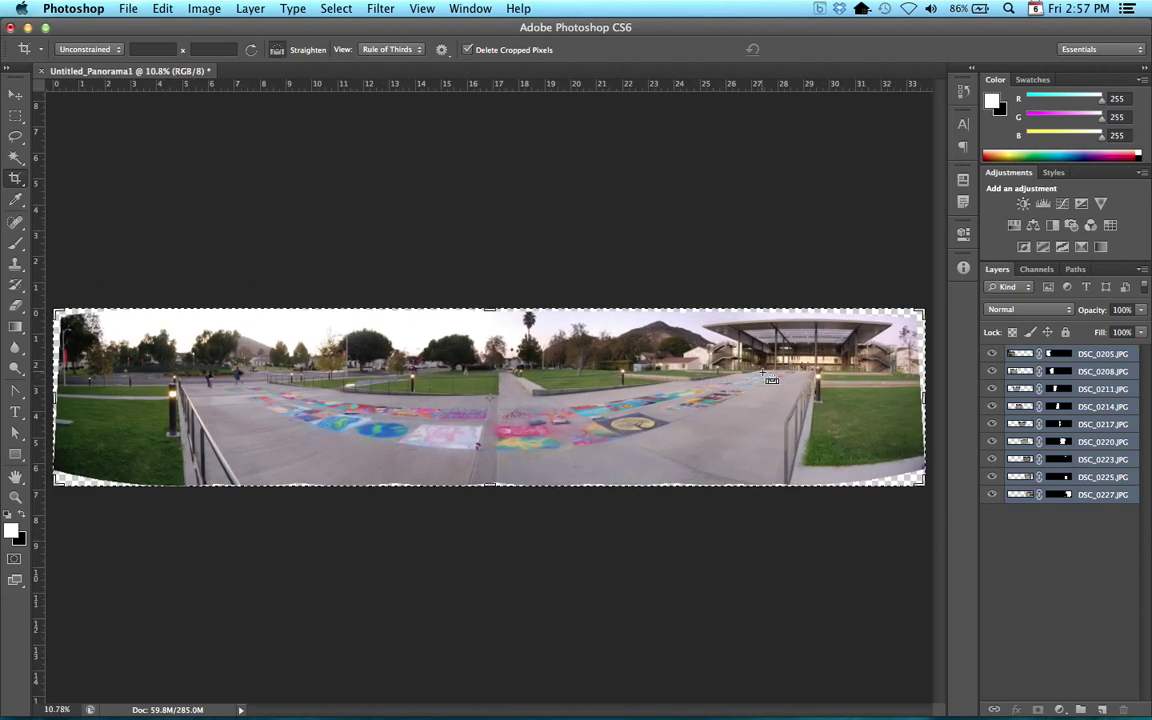
Step: Try straightening along a drawn line, then discard the badly tilted result
left_click_drag(768, 378, 268, 386)
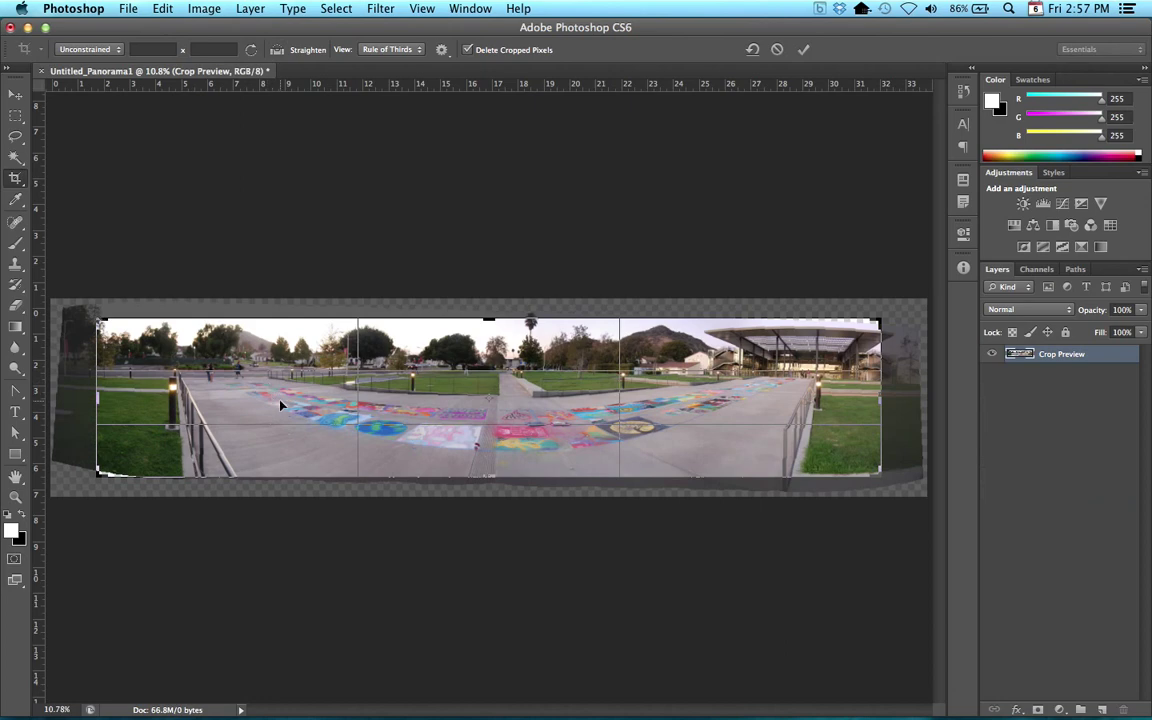
left_click(278, 52)
left_click_drag(249, 380, 375, 434)
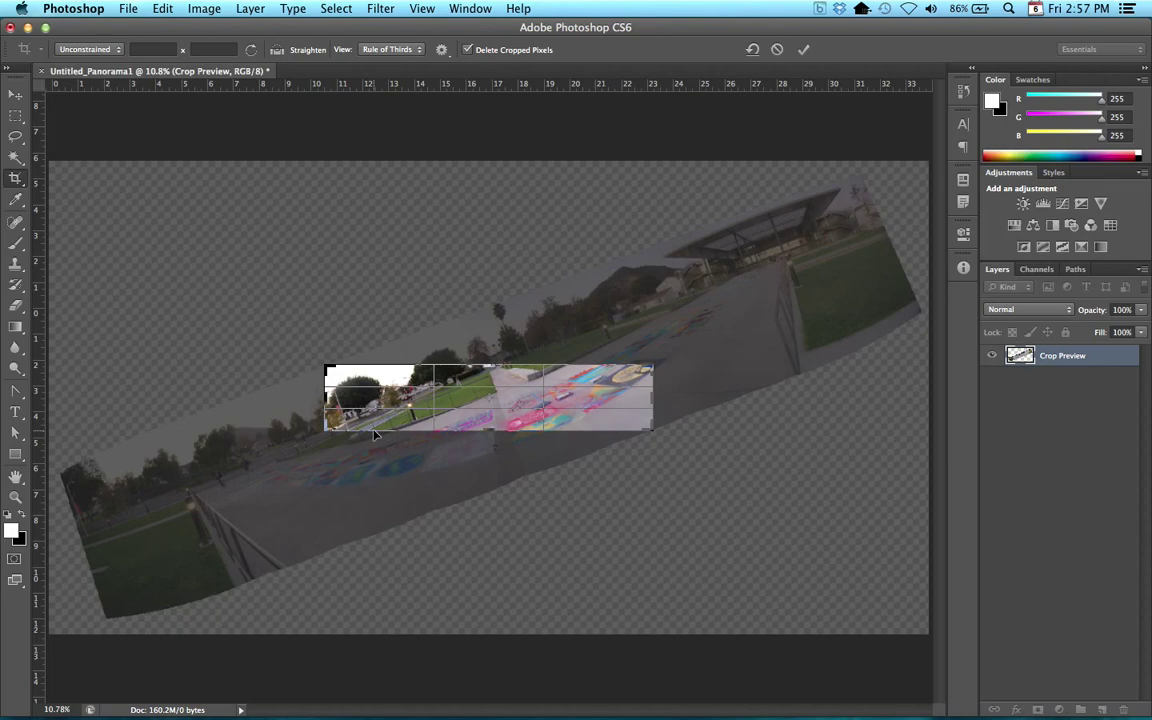
key("Escape")
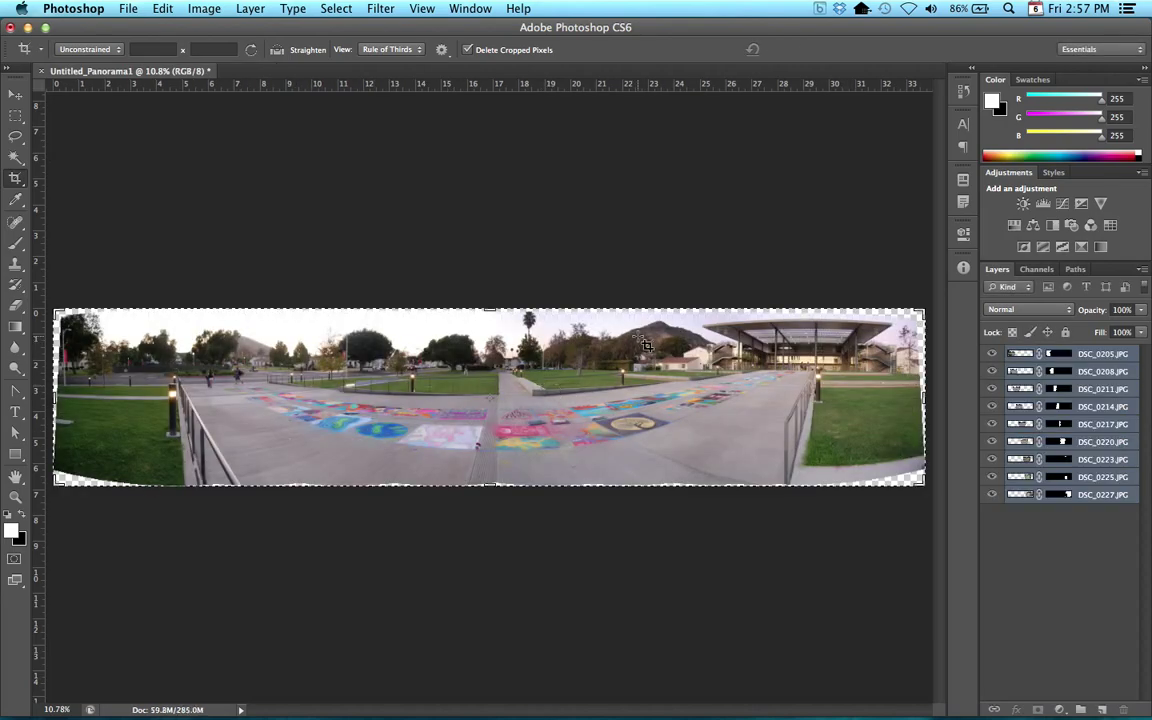
Step: Straighten the panorama about 3.2 degrees by drawing a line along the horizon
left_click(279, 51)
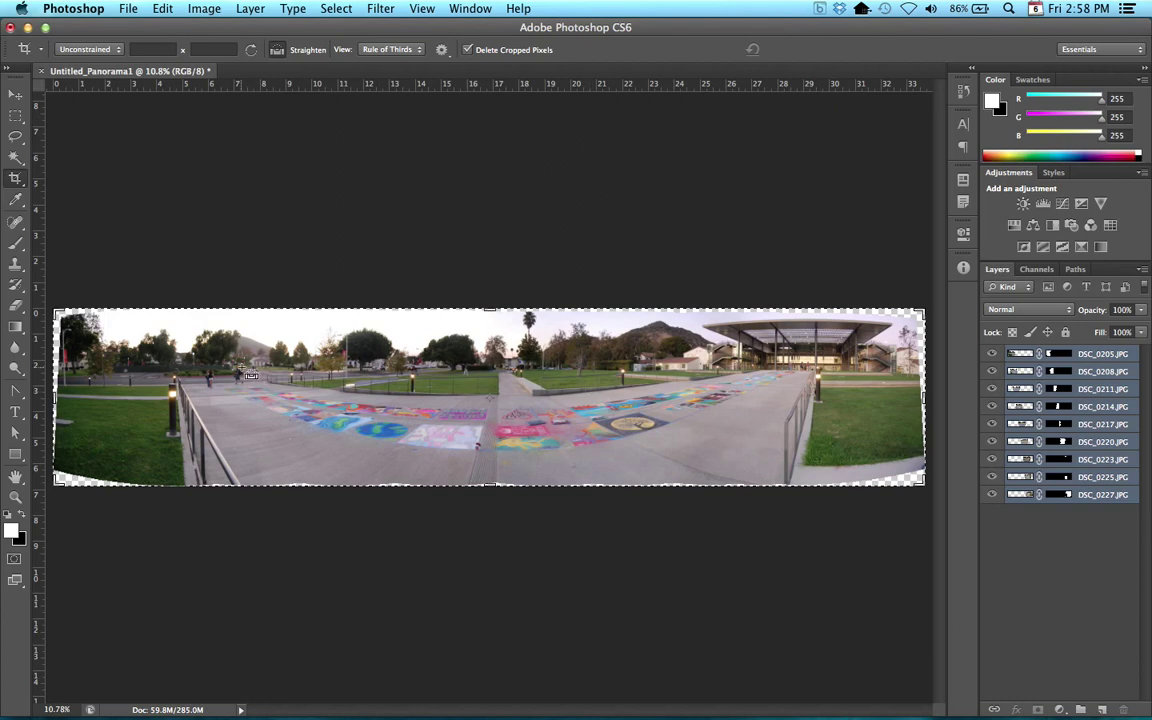
left_click_drag(231, 362, 800, 372)
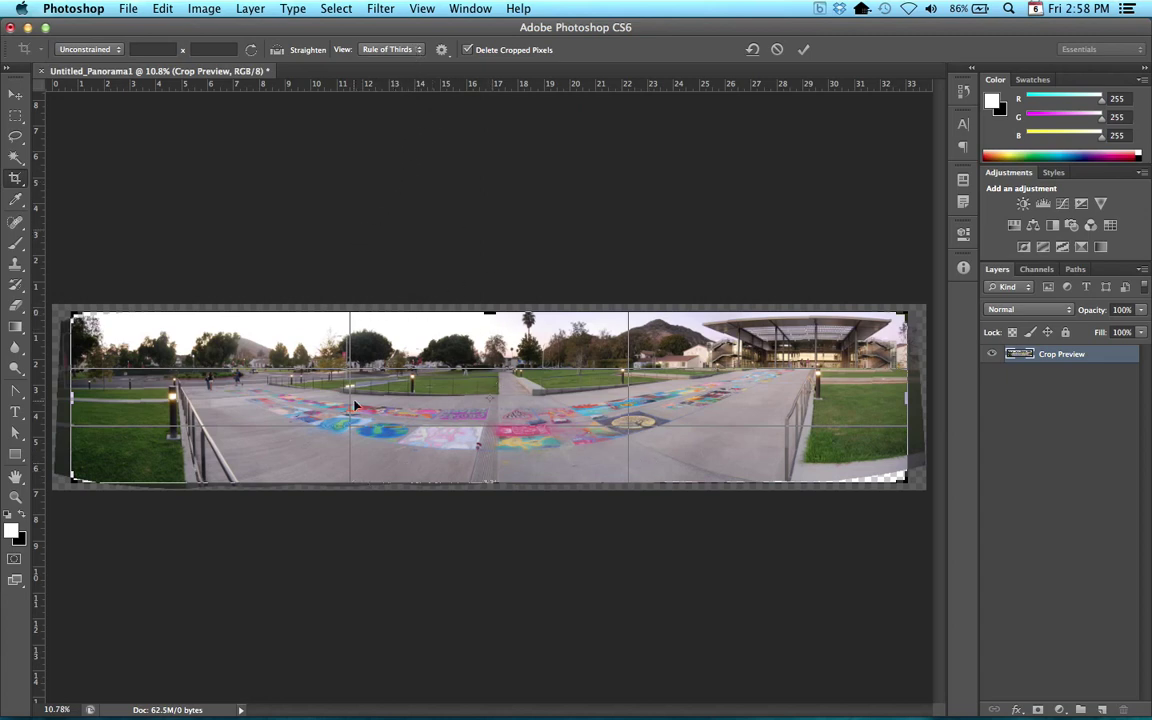
Step: Keep the Rule of Thirds overlay and pull the crop's left and bottom edges past the transparent corners
left_click(397, 50)
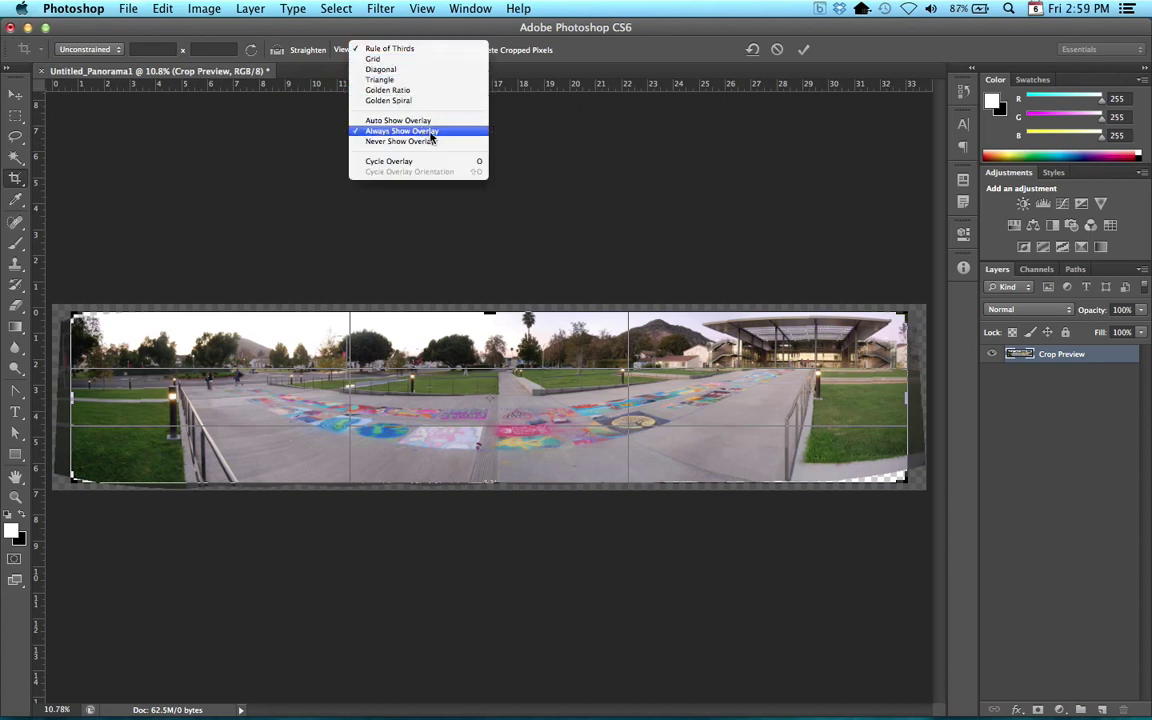
left_click(382, 34)
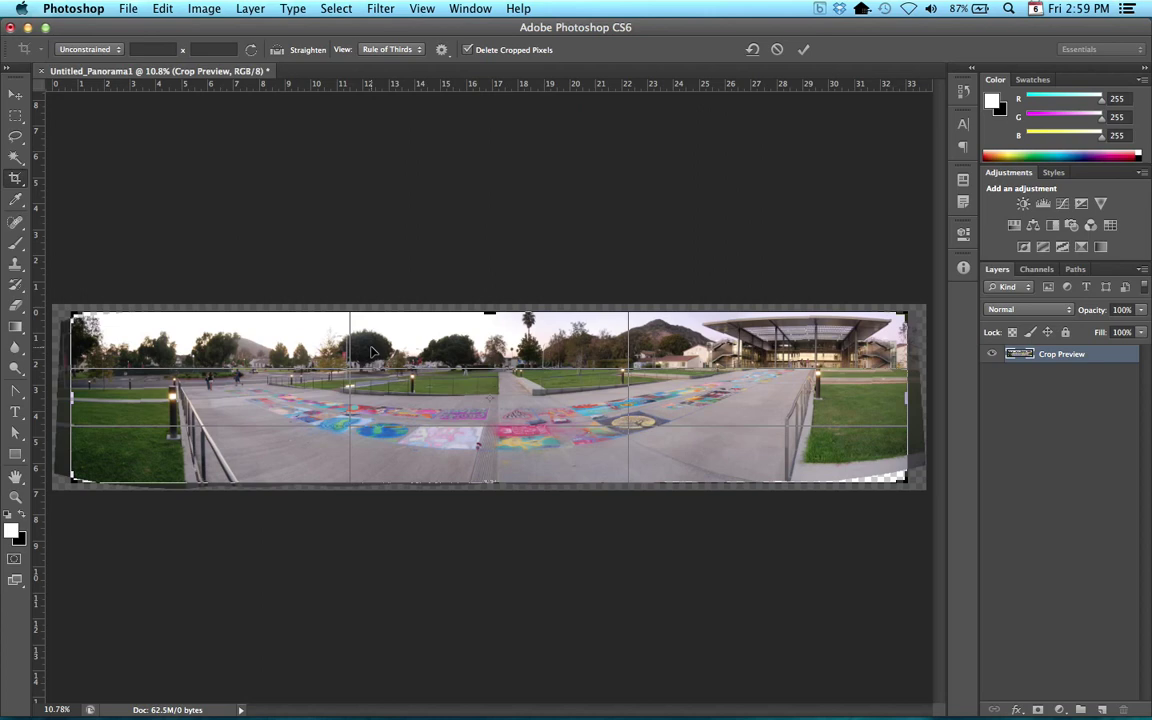
left_click_drag(72, 399, 100, 398)
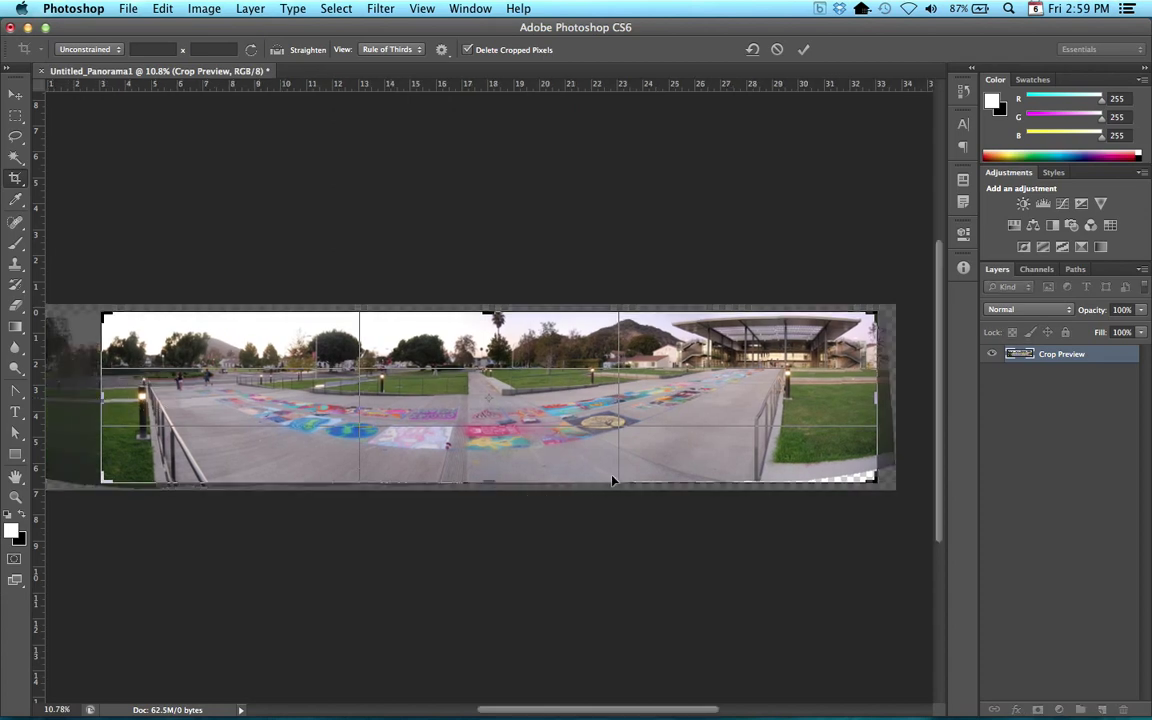
left_click_drag(490, 480, 491, 480)
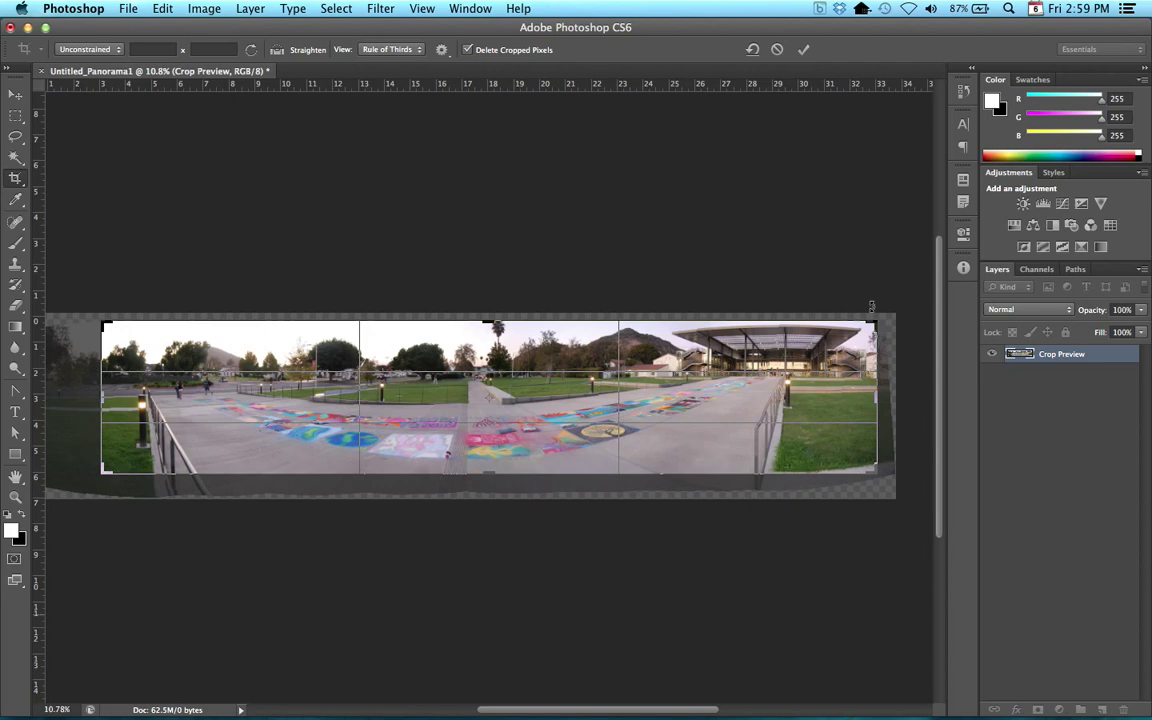
left_click(491, 320)
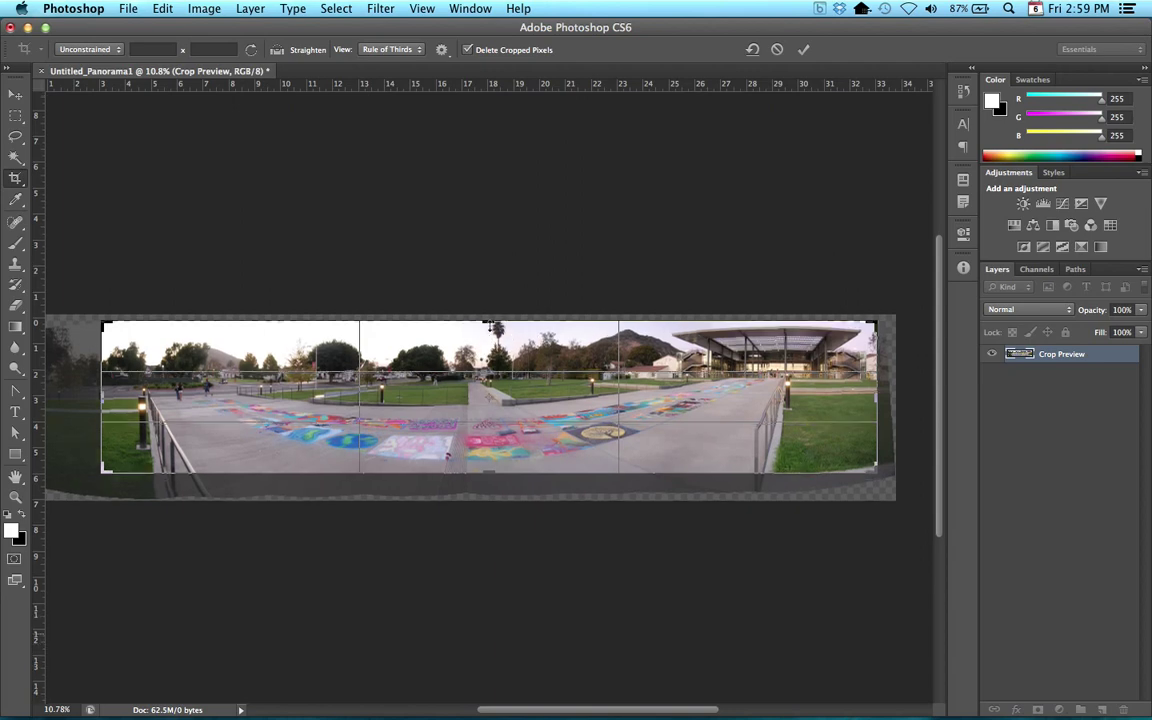
Step: Lower the crop's top edge below the ragged transparent top and commit the crop, keeping cropped pixels
left_click_drag(491, 325, 488, 321)
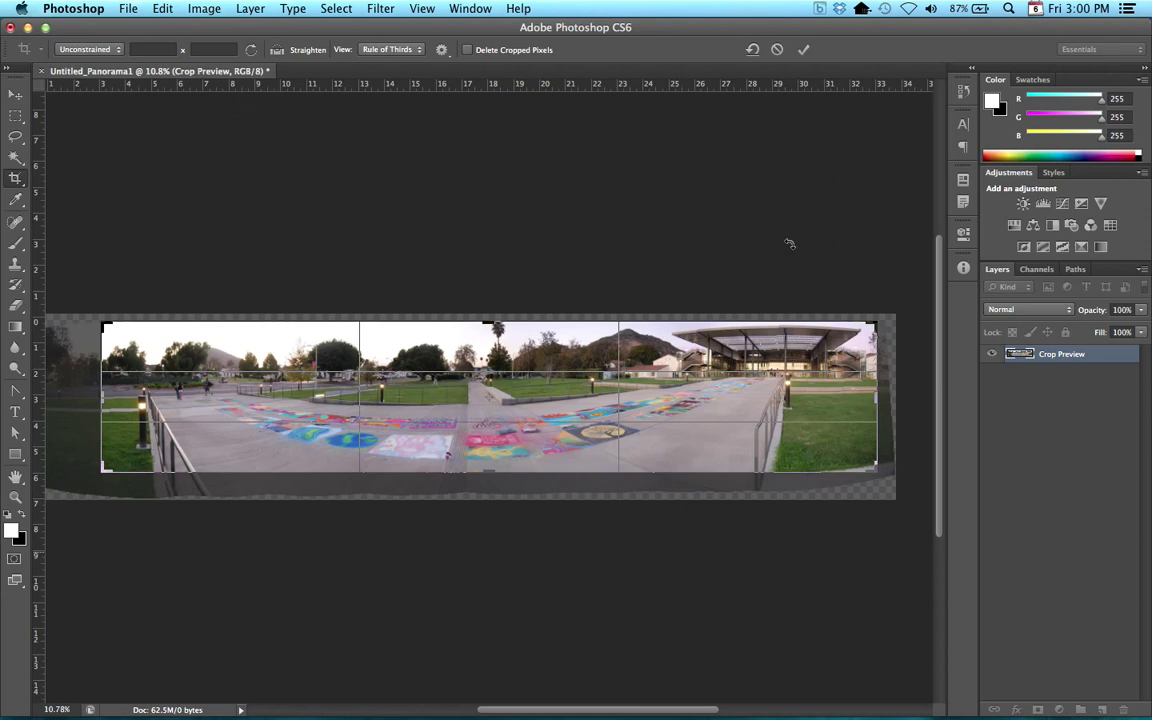
key("Return")
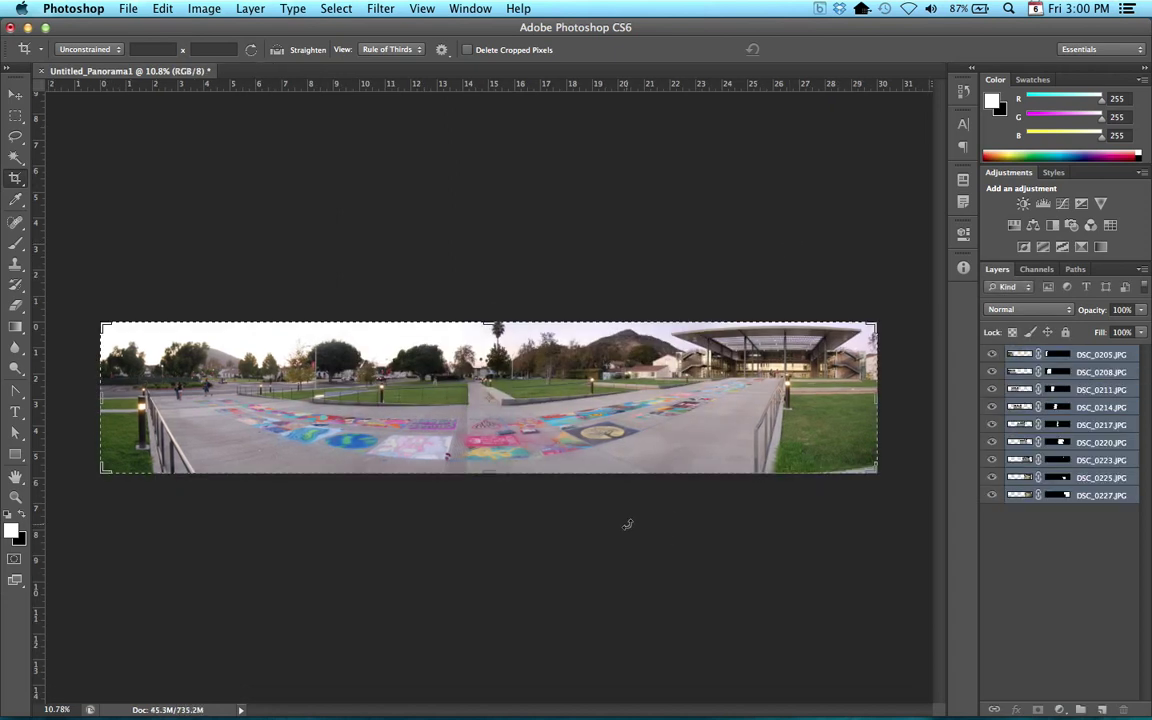
Step: Inspect the cropped panorama by fitting it, zooming in, scrolling side to side, then zooming out
key("super+0")
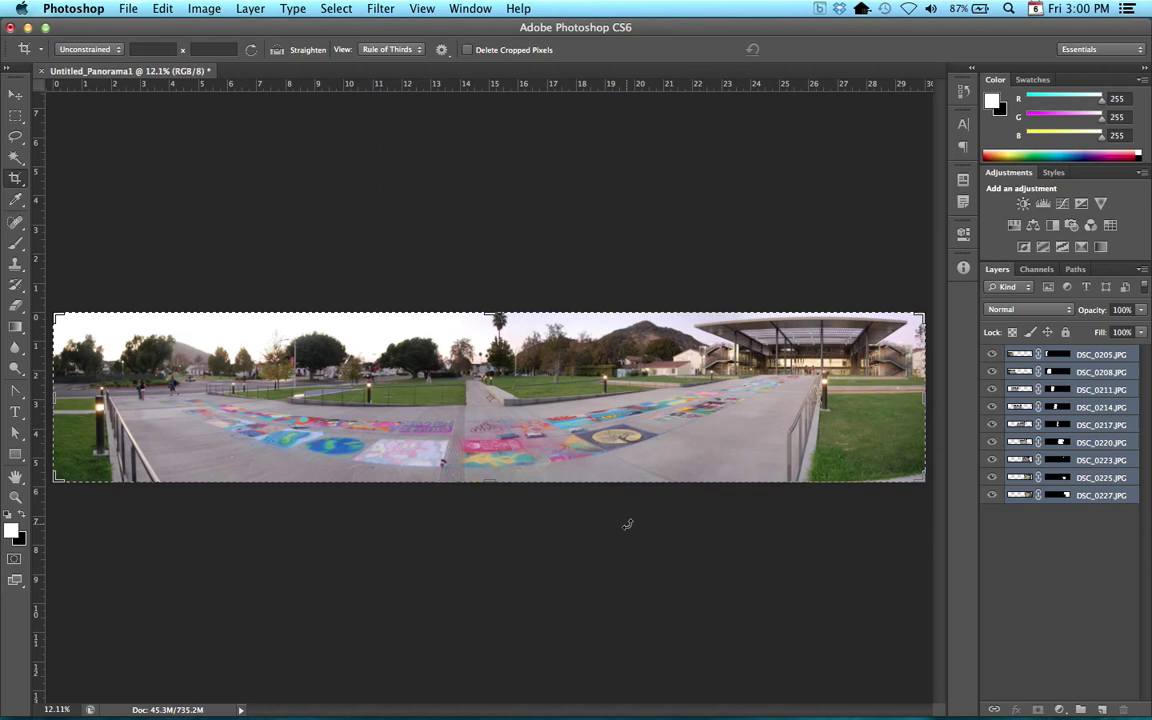
key("super+equal")
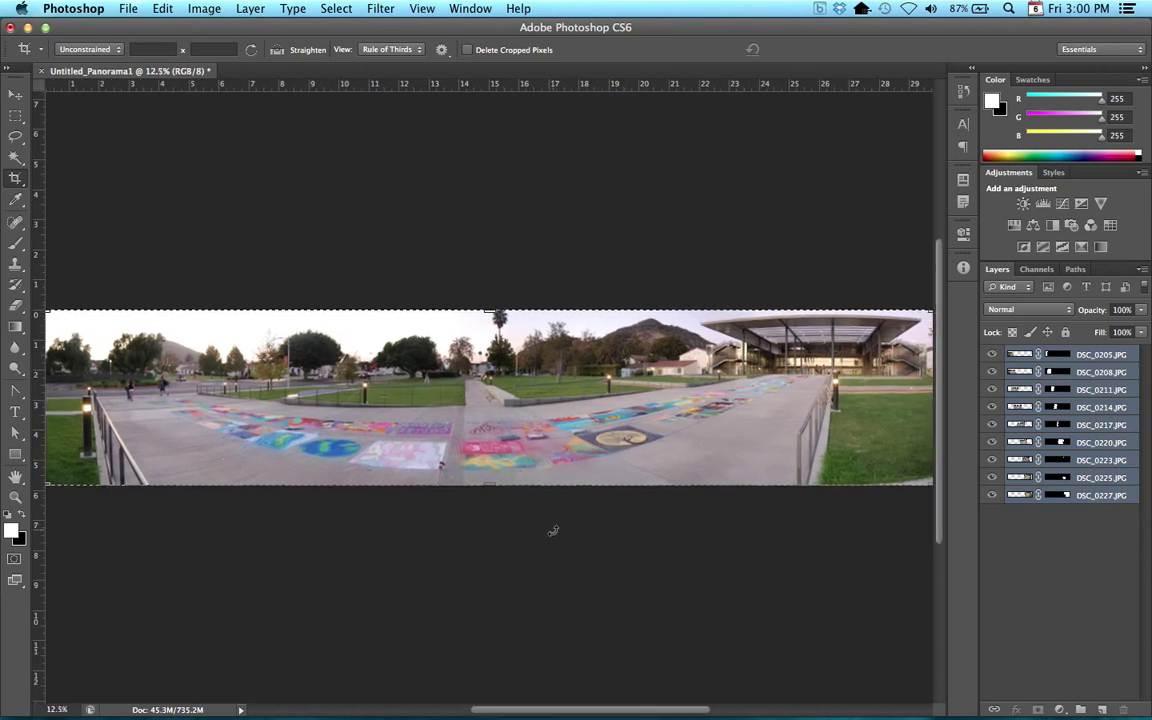
scroll(548, 533, "left", 3)
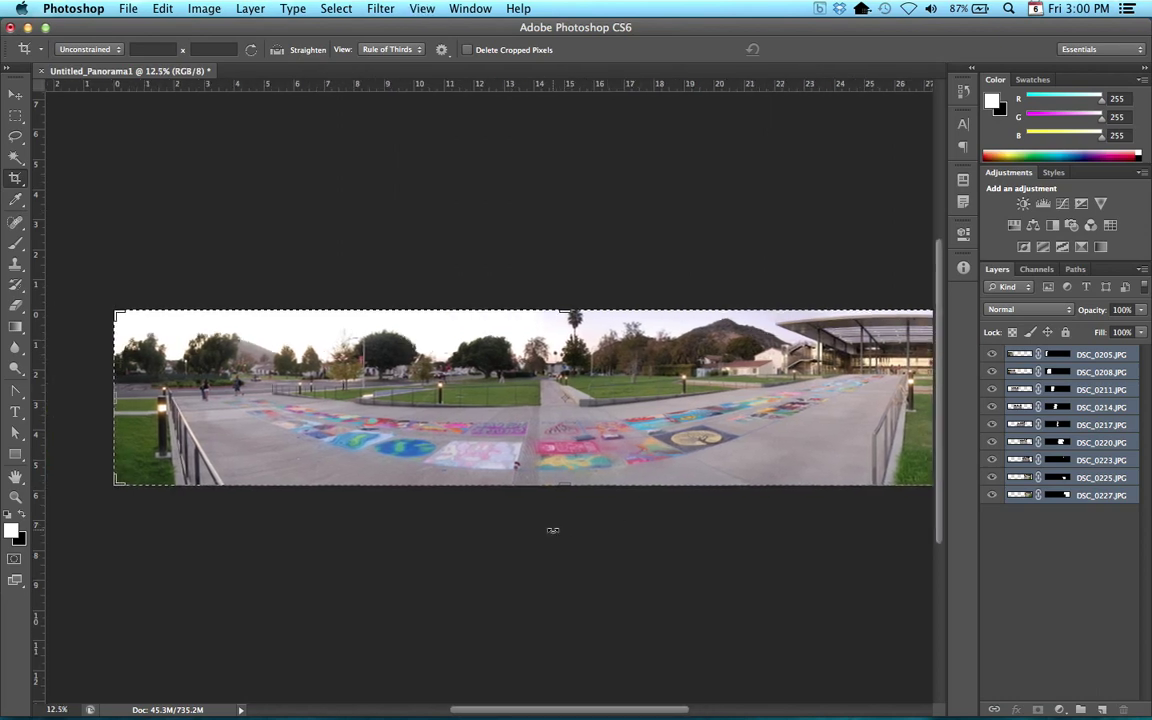
scroll(552, 530, "right", 4)
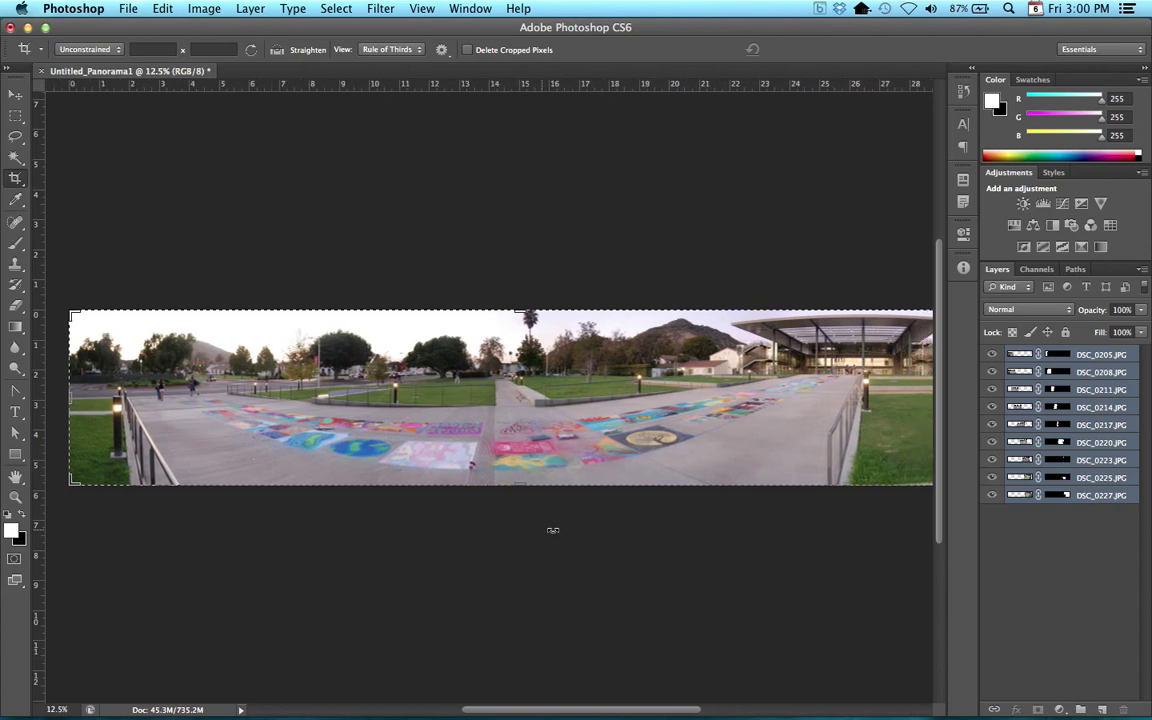
scroll(552, 530, "right", 1)
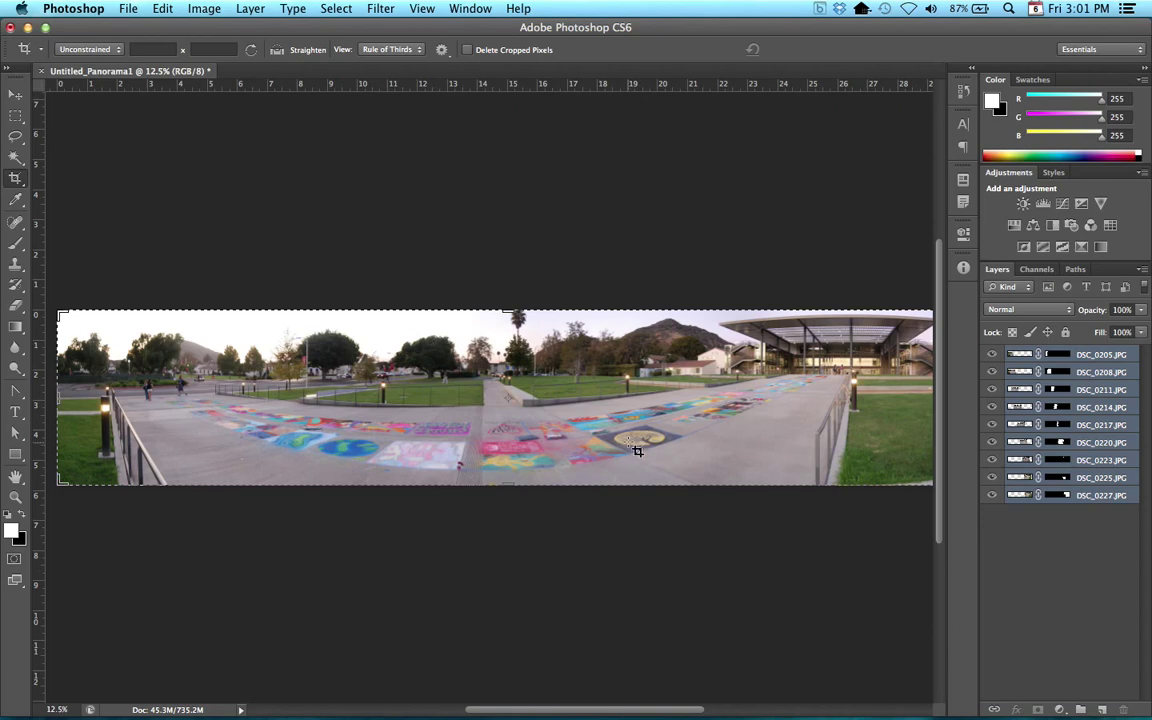
key("super+minus")
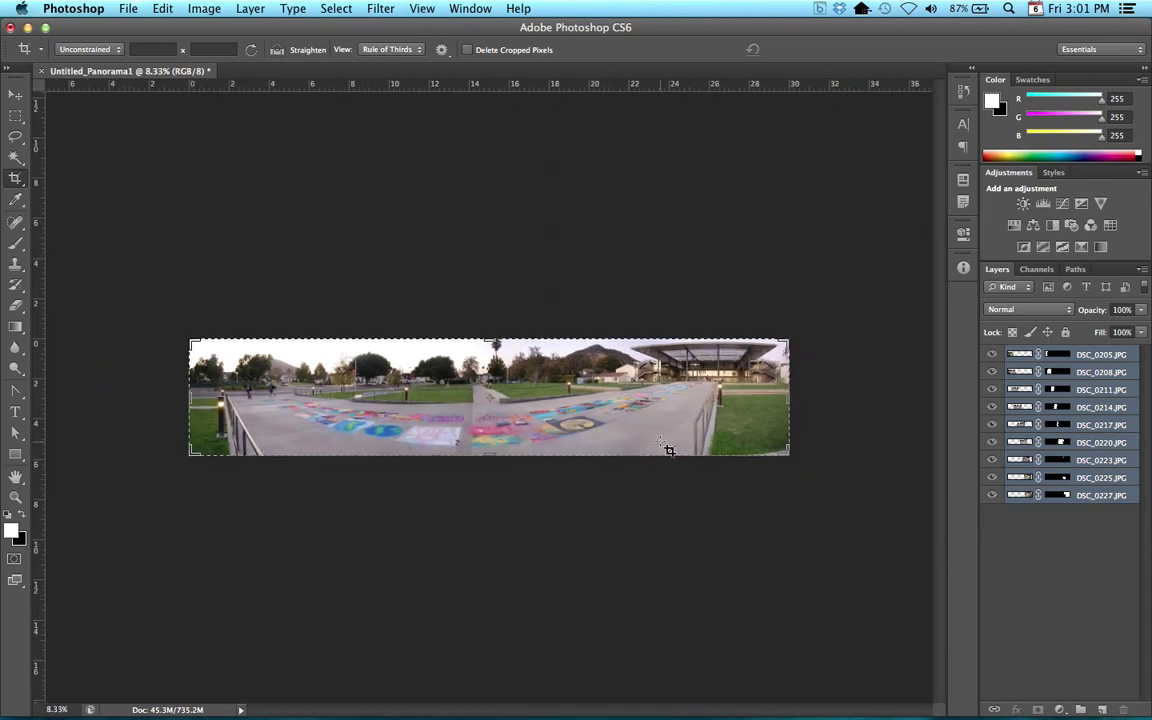
Step: Save the layered panorama under the name Pano Demo01 (PSD), then fit the image on screen with Cmd+0
left_click(138, 17)
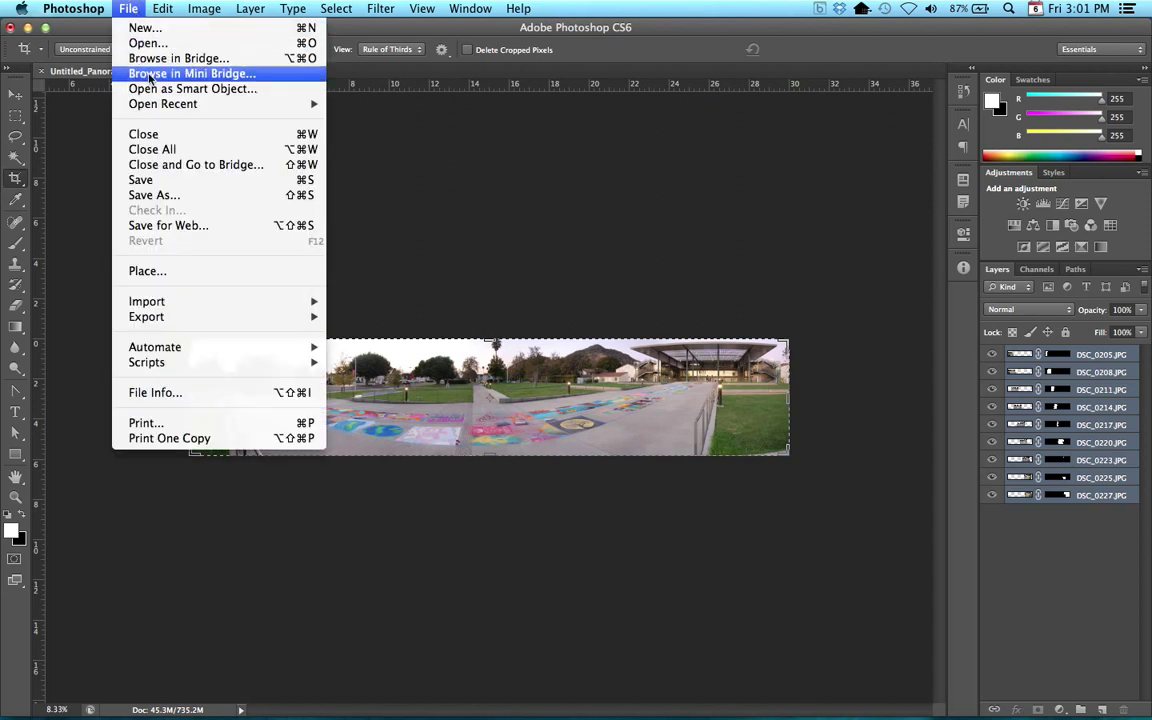
left_click(172, 181)
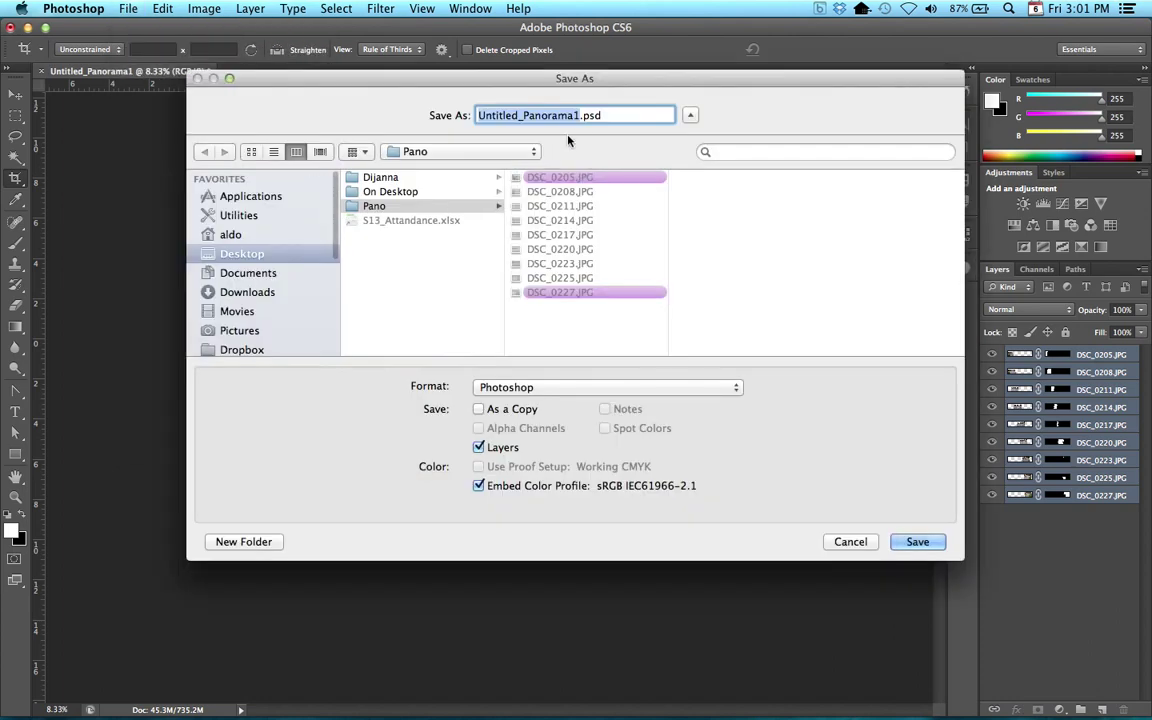
left_click_drag(670, 80, 676, 153)
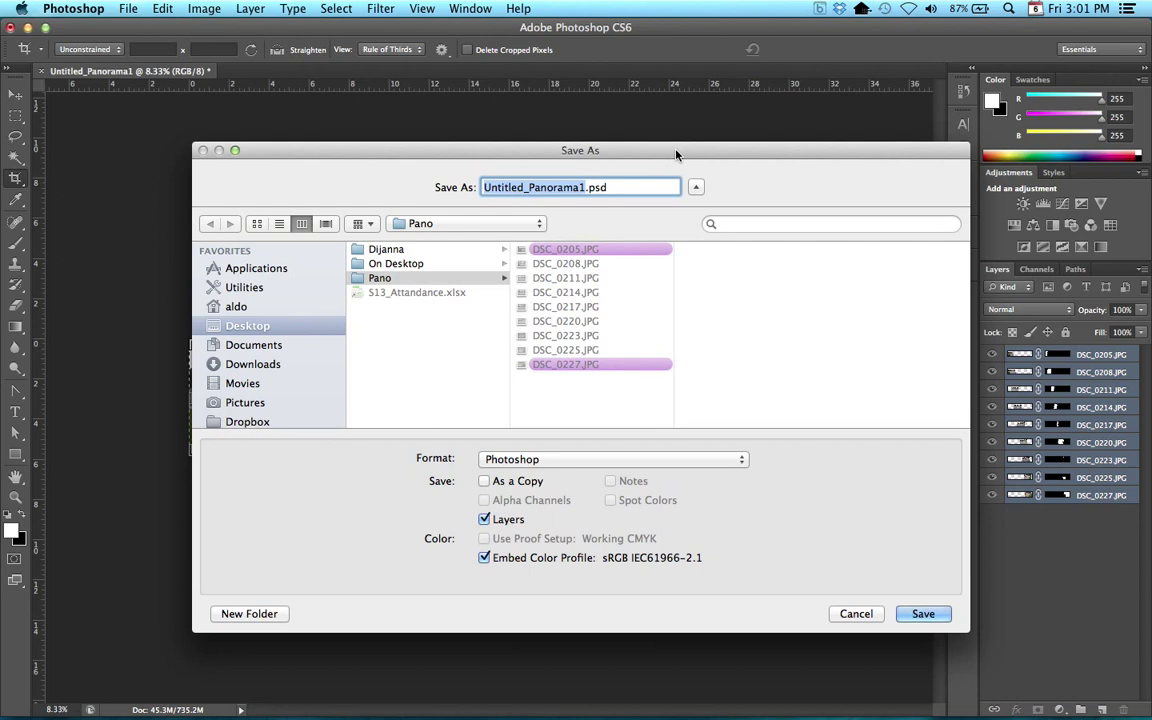
type("Pano De")
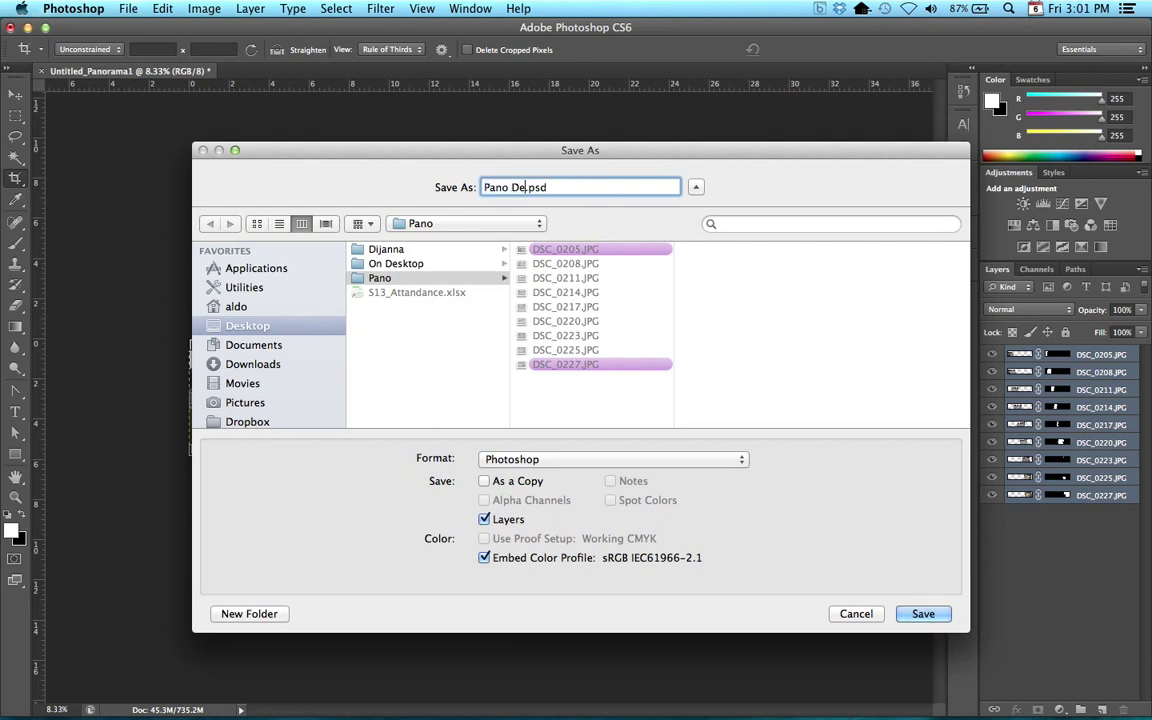
type("mo01")
left_click(922, 614)
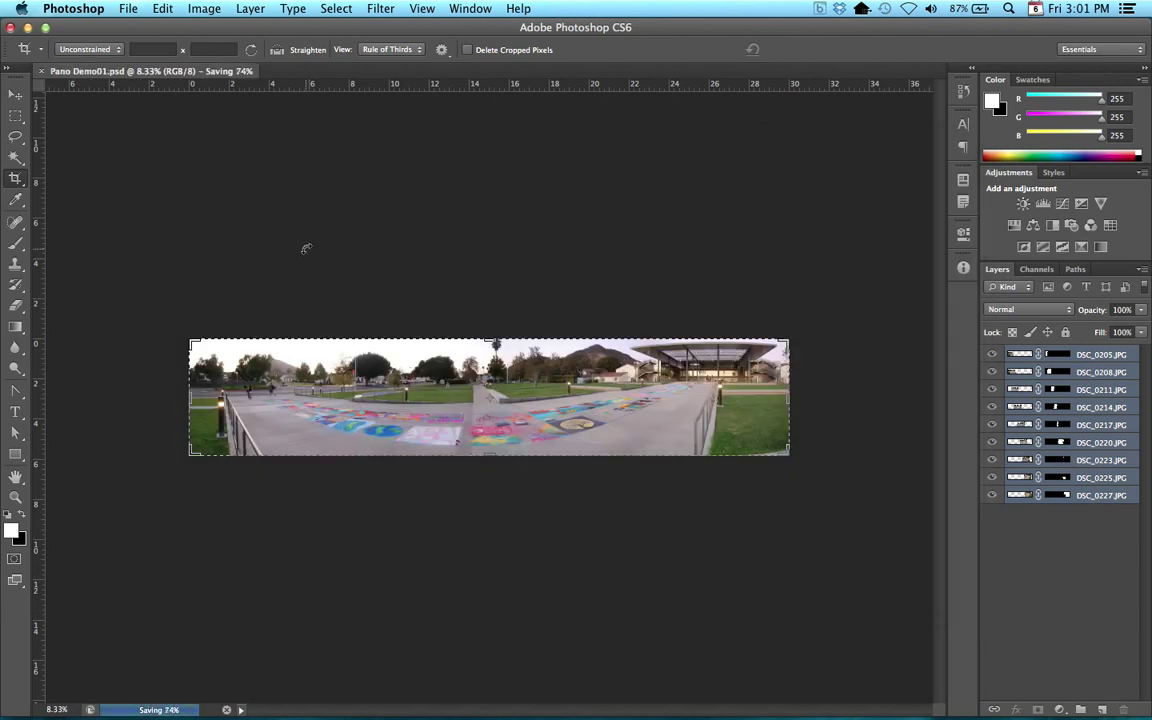
key("super+0")
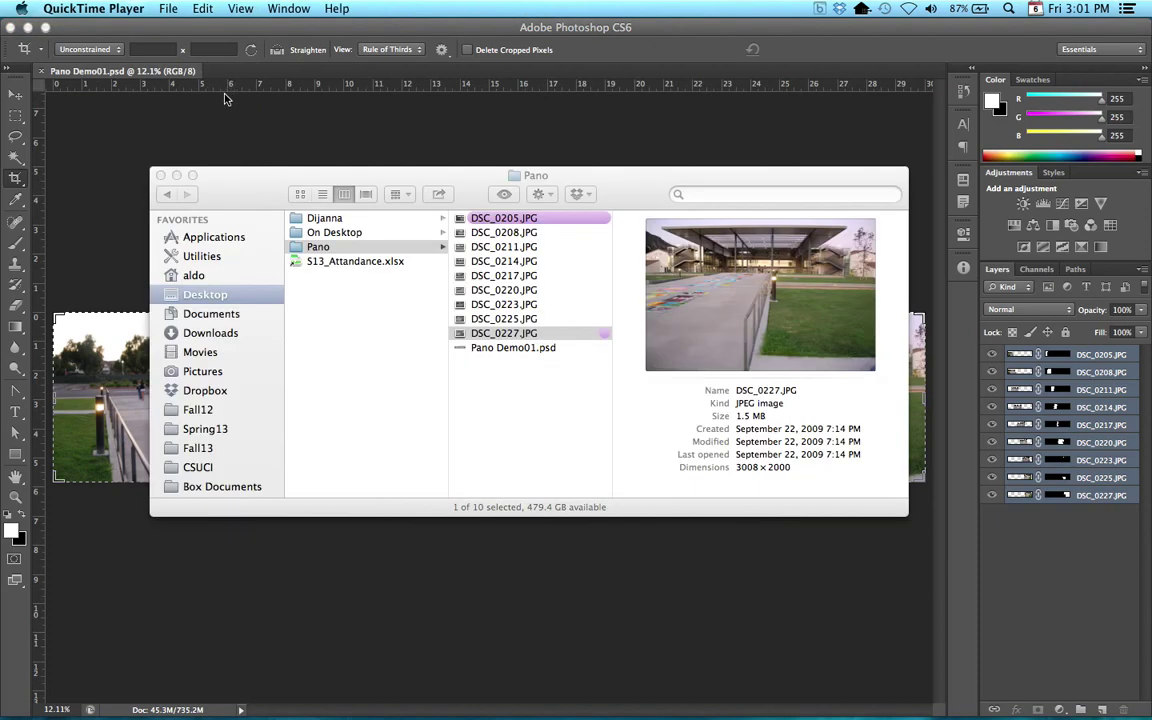
left_click(305, 112)
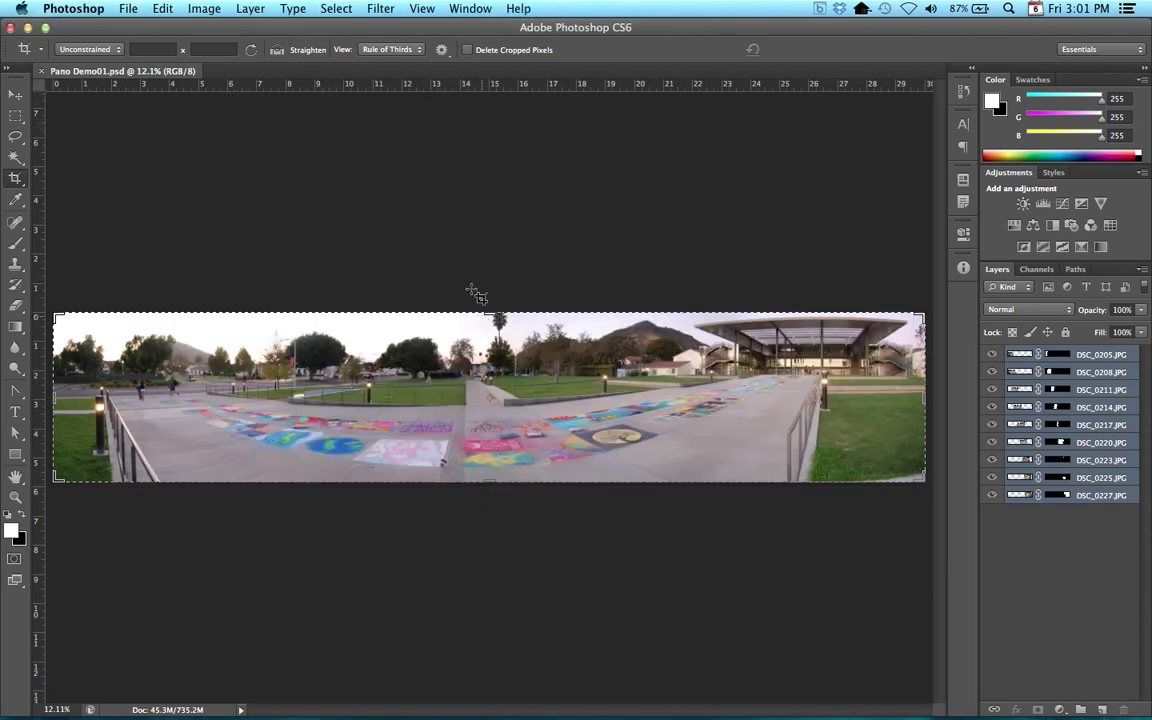
Step: Cancel the accidental crop of the panorama with Escape
left_click(206, 10)
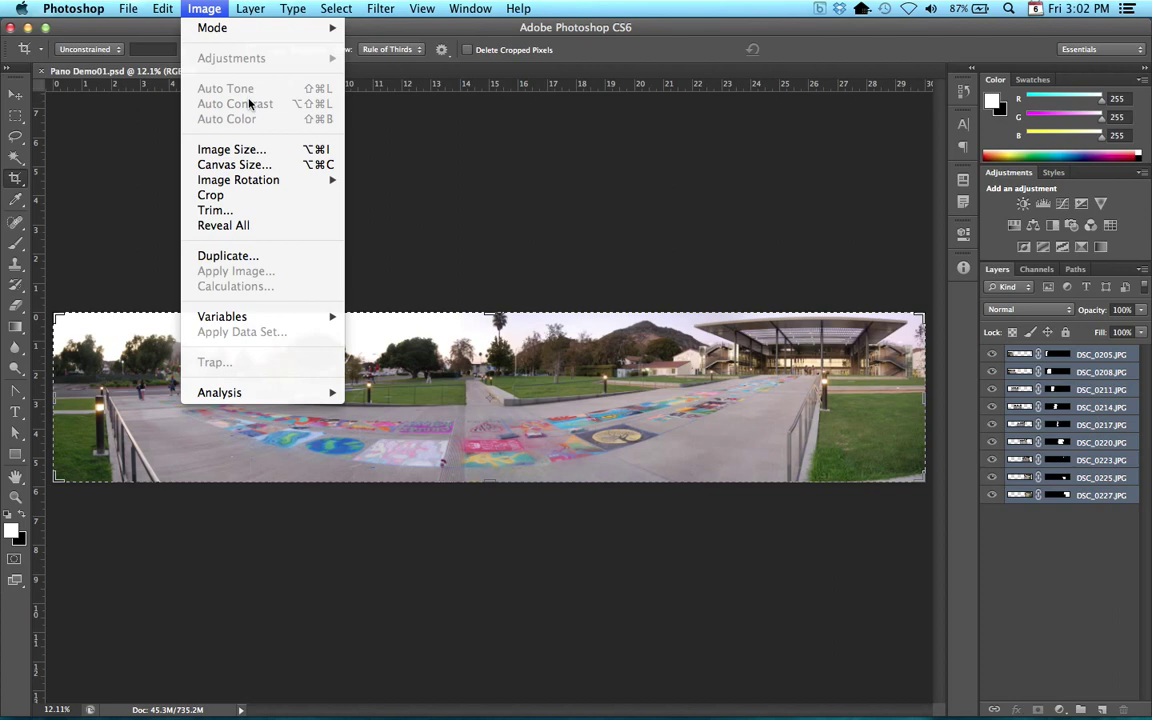
left_click(215, 82)
left_click(172, 240)
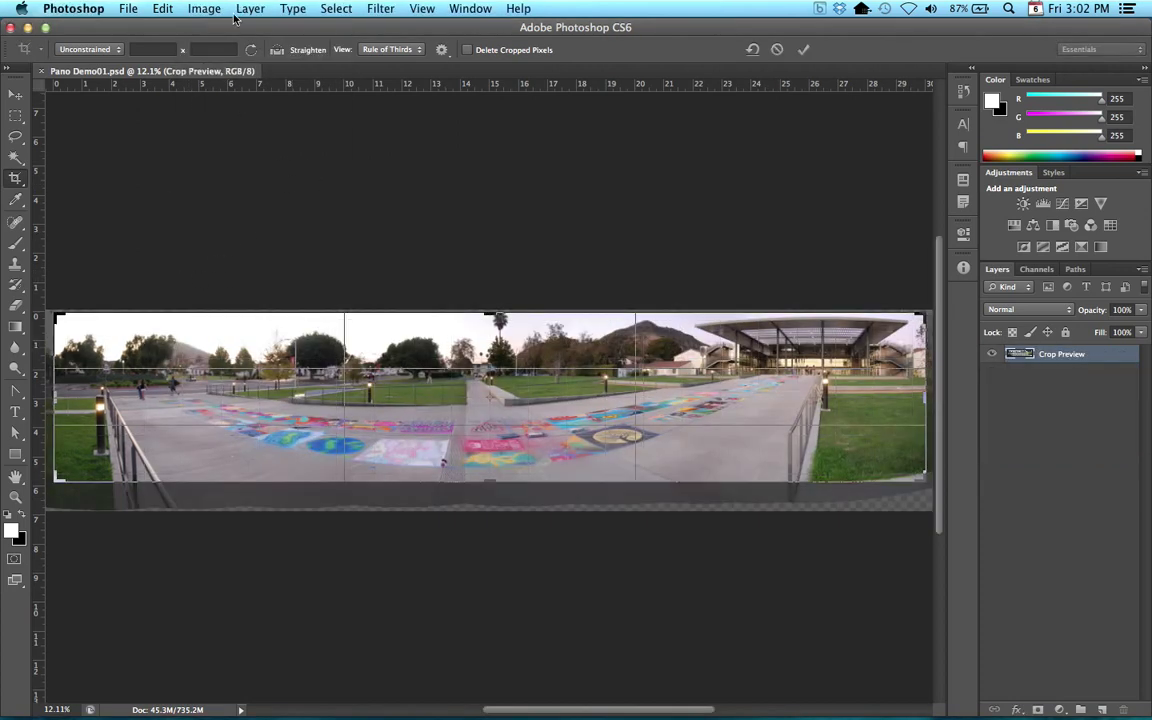
left_click(203, 9)
left_click(188, 12)
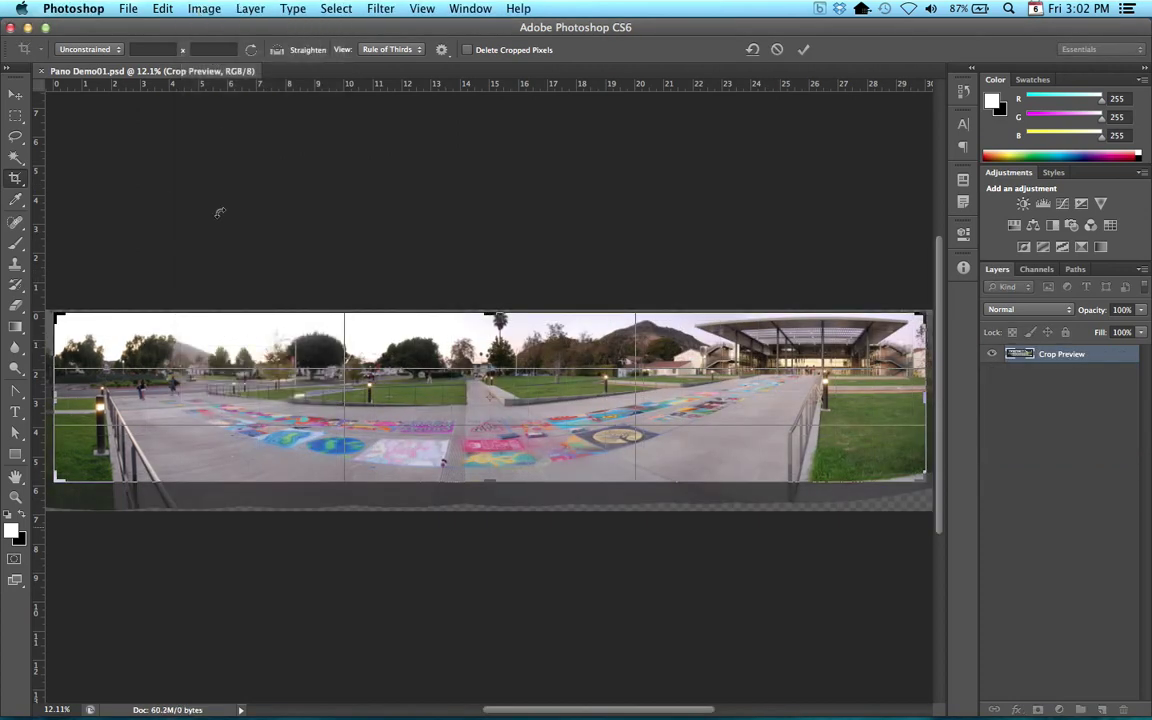
key("Escape")
Step: Open Image Size, toggle Constrain Proportions off and on, and turn off Resample Image
left_click(203, 10)
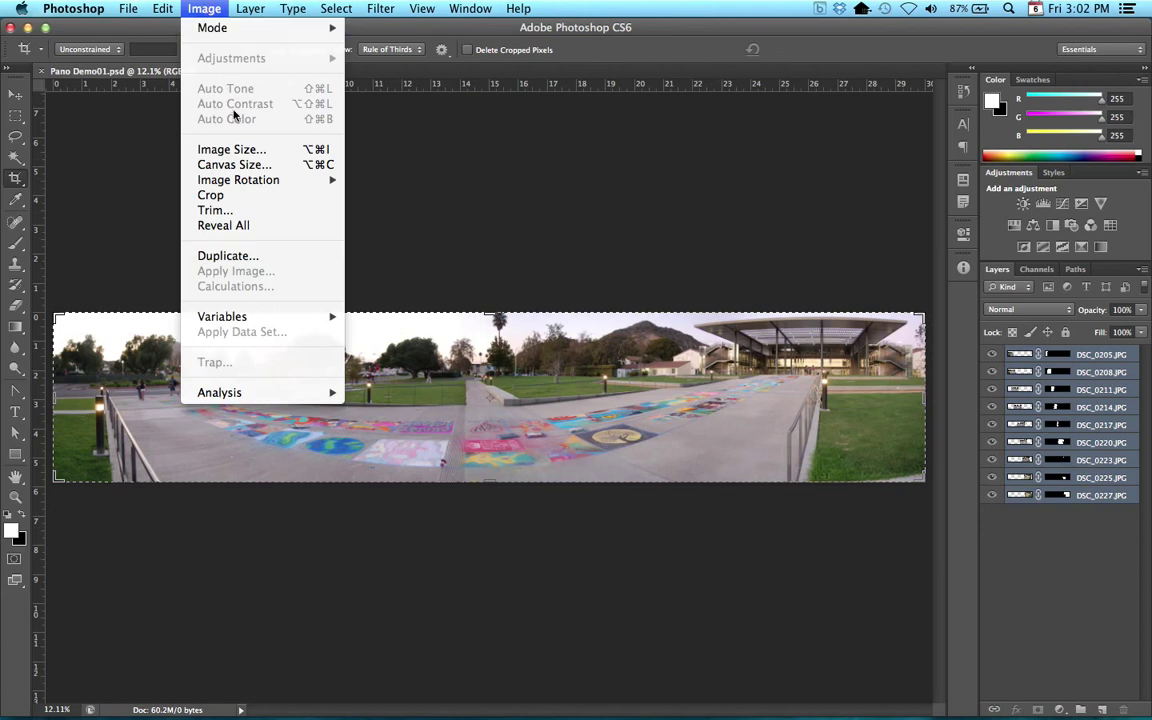
left_click(240, 150)
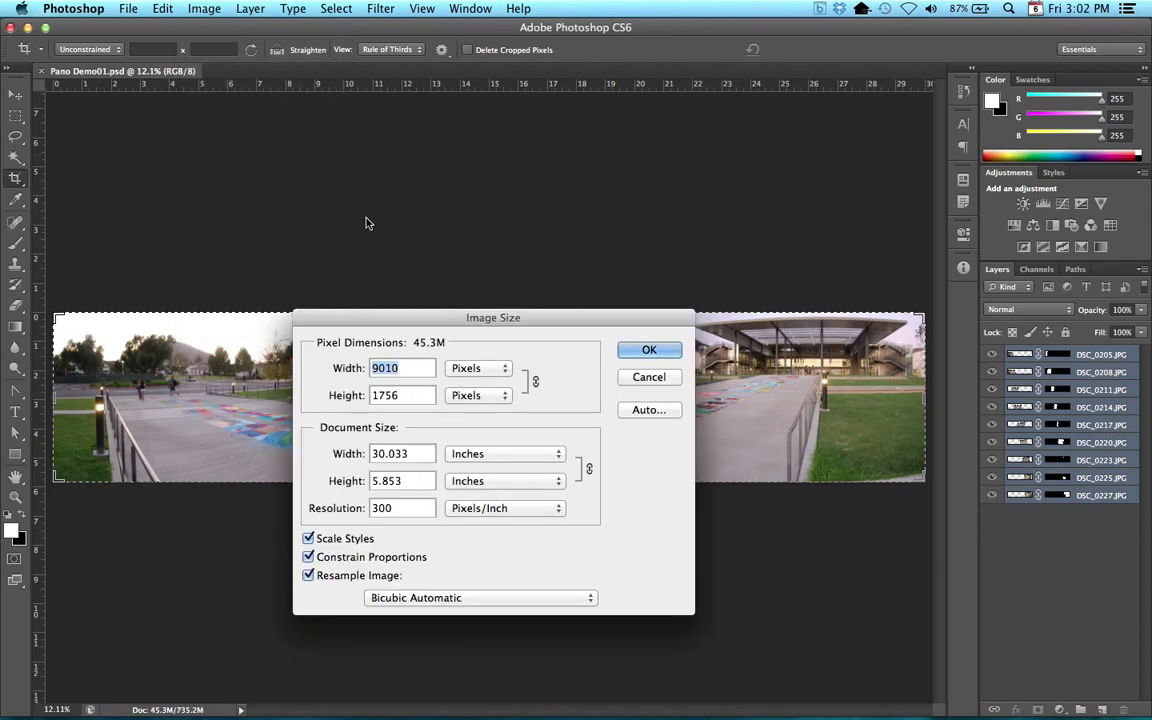
left_click_drag(556, 318, 709, 113)
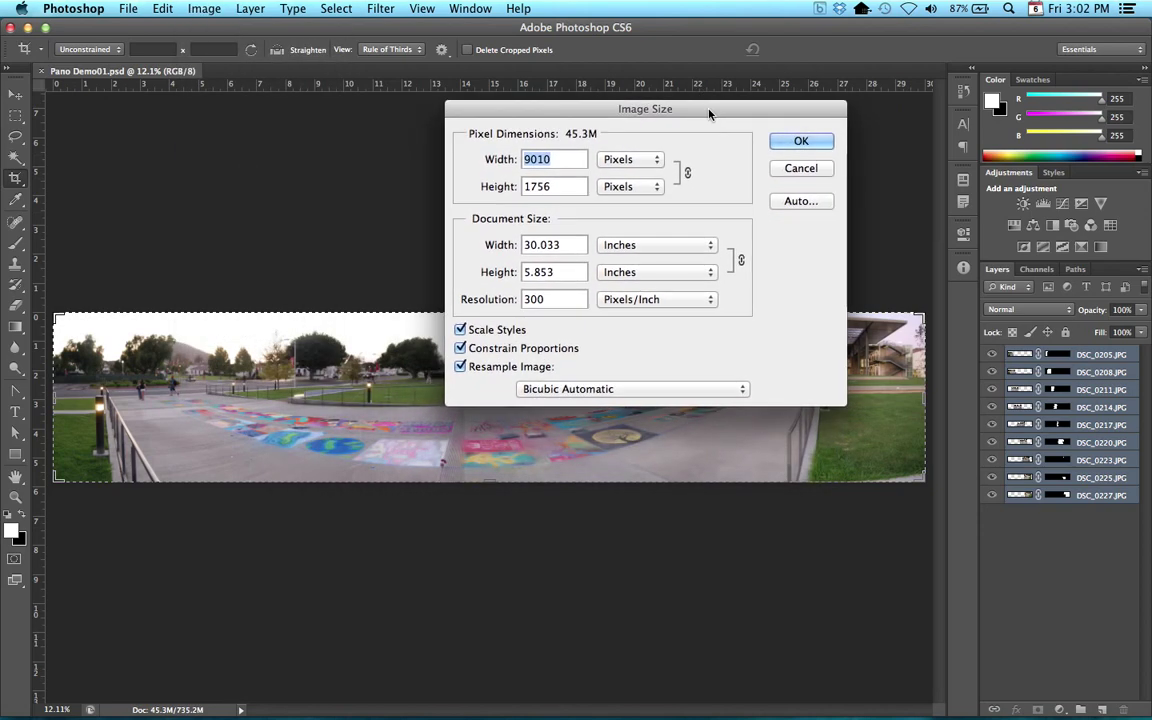
left_click(460, 348)
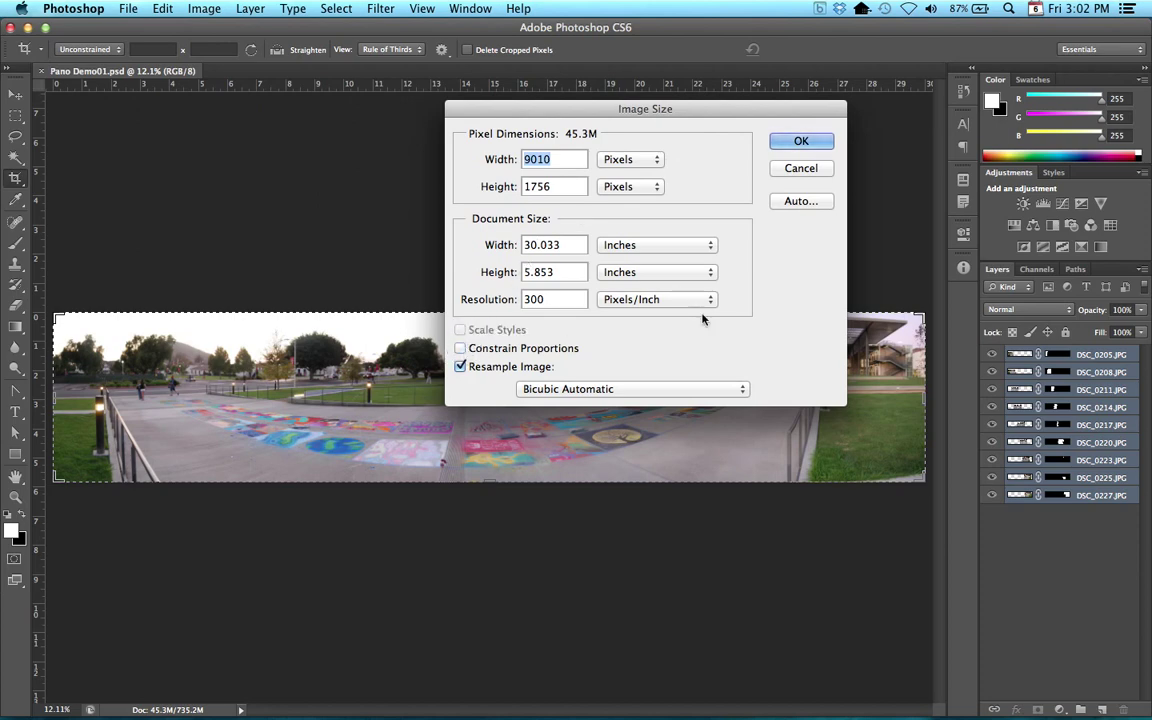
left_click(460, 348)
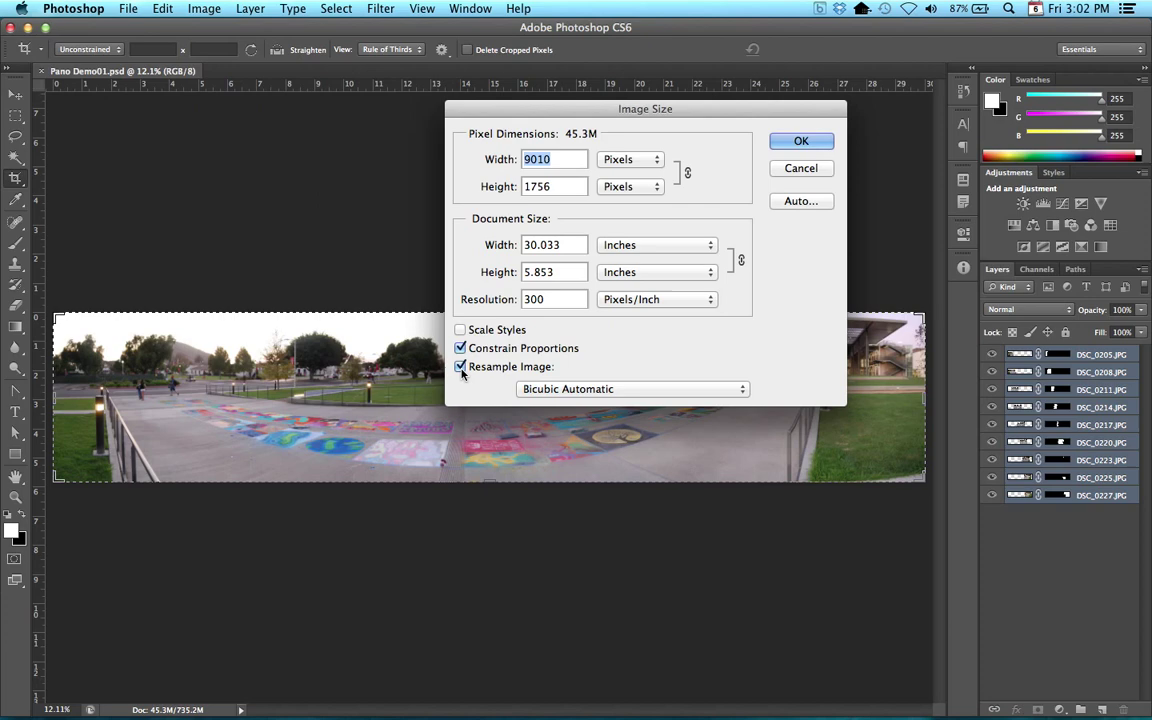
left_click(460, 367)
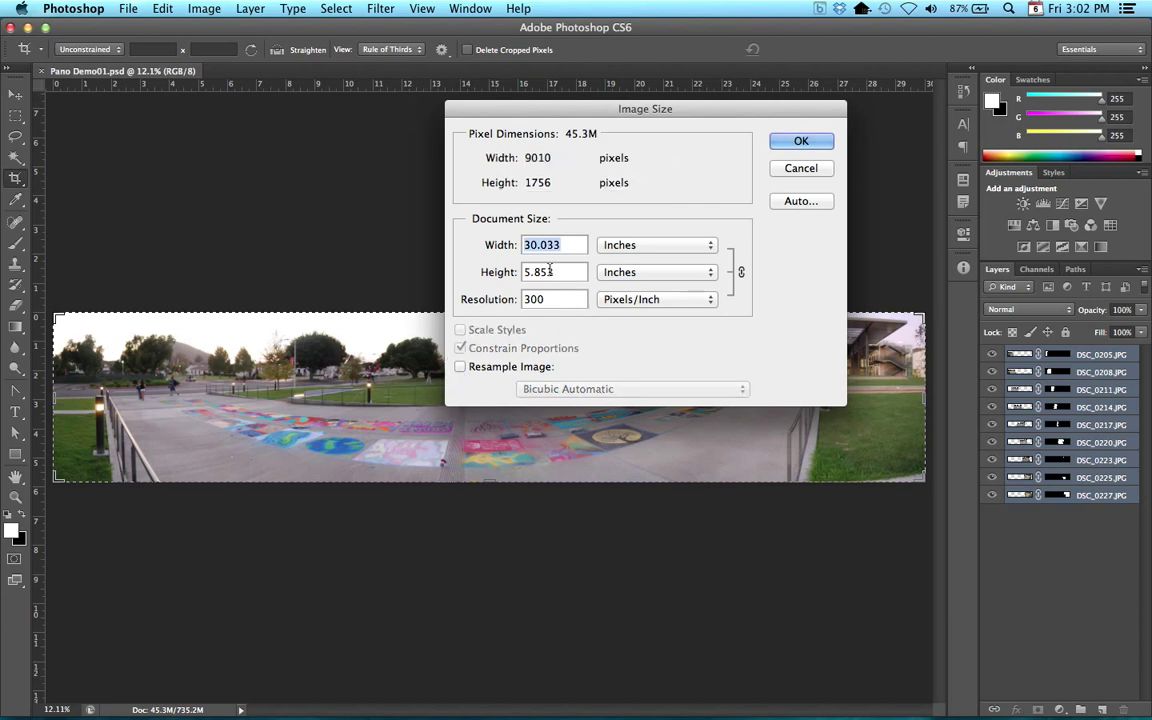
left_click_drag(576, 114, 525, 135)
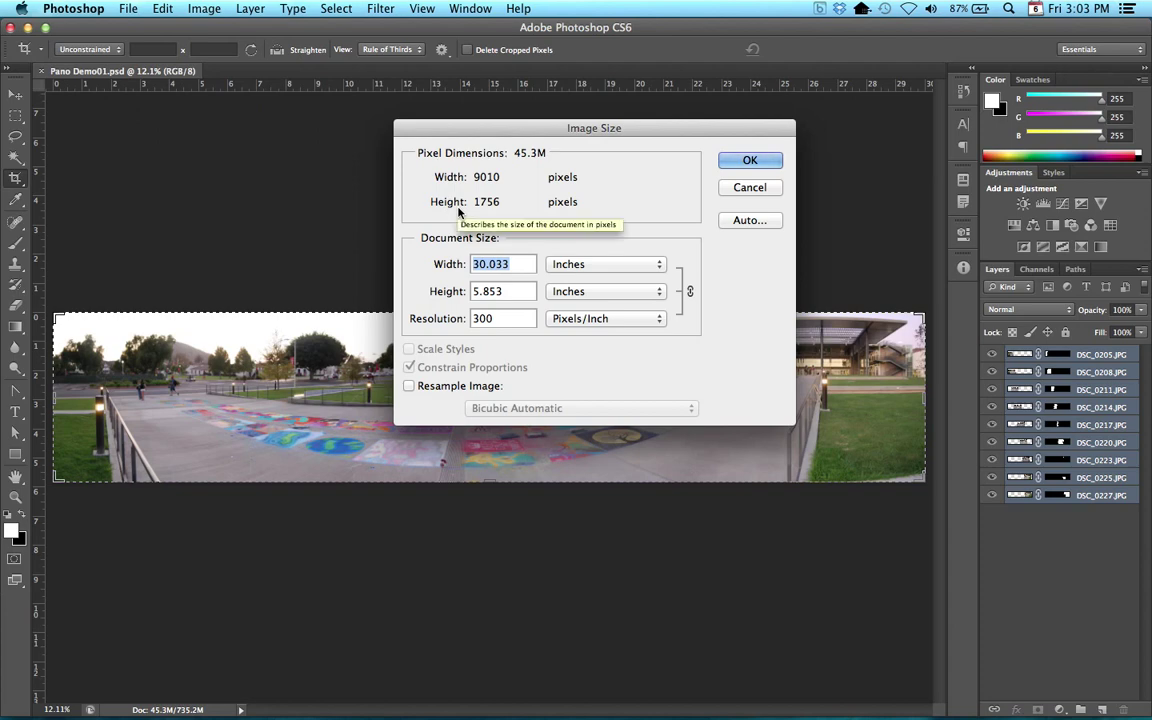
Step: Re-enable Resample Image and set Pixel Height to 1000, giving 5131 × 1000 pixels
left_click(409, 386)
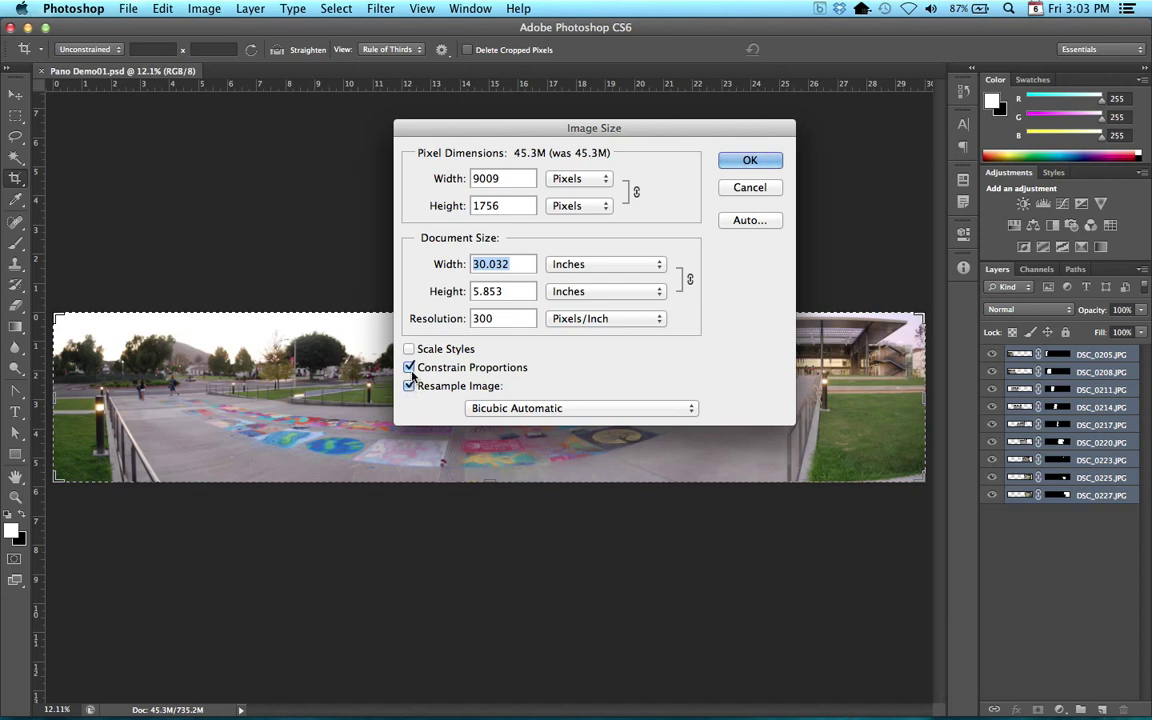
double_click(486, 205)
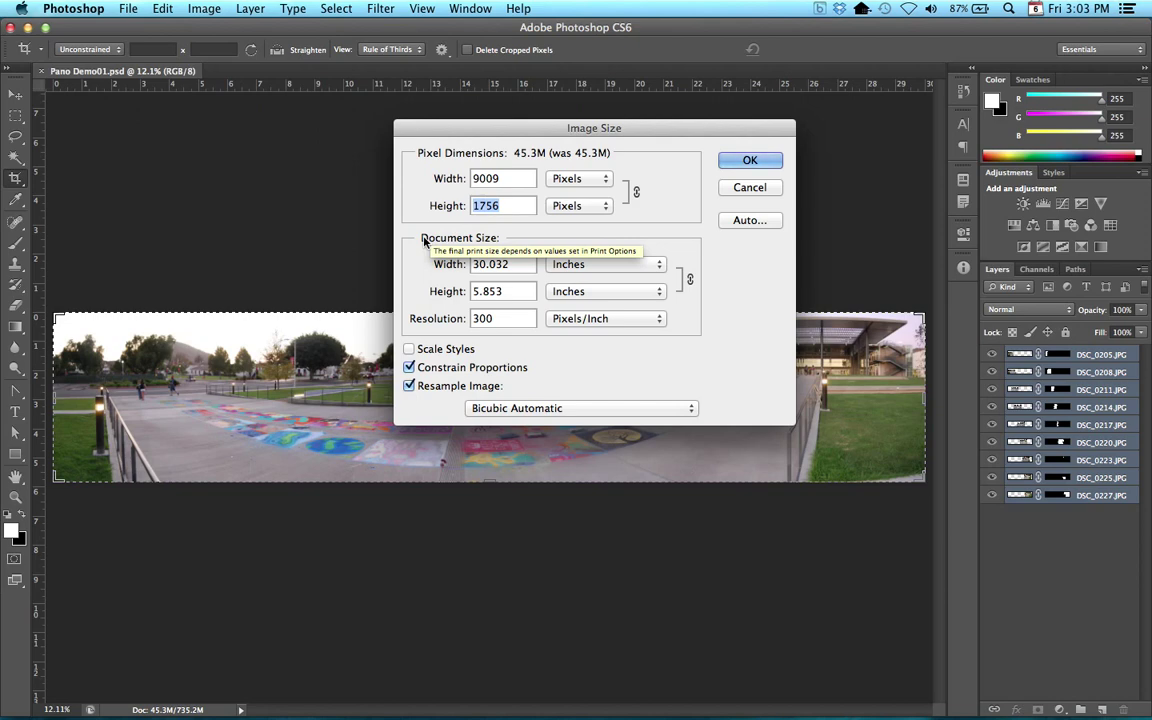
type("1000")
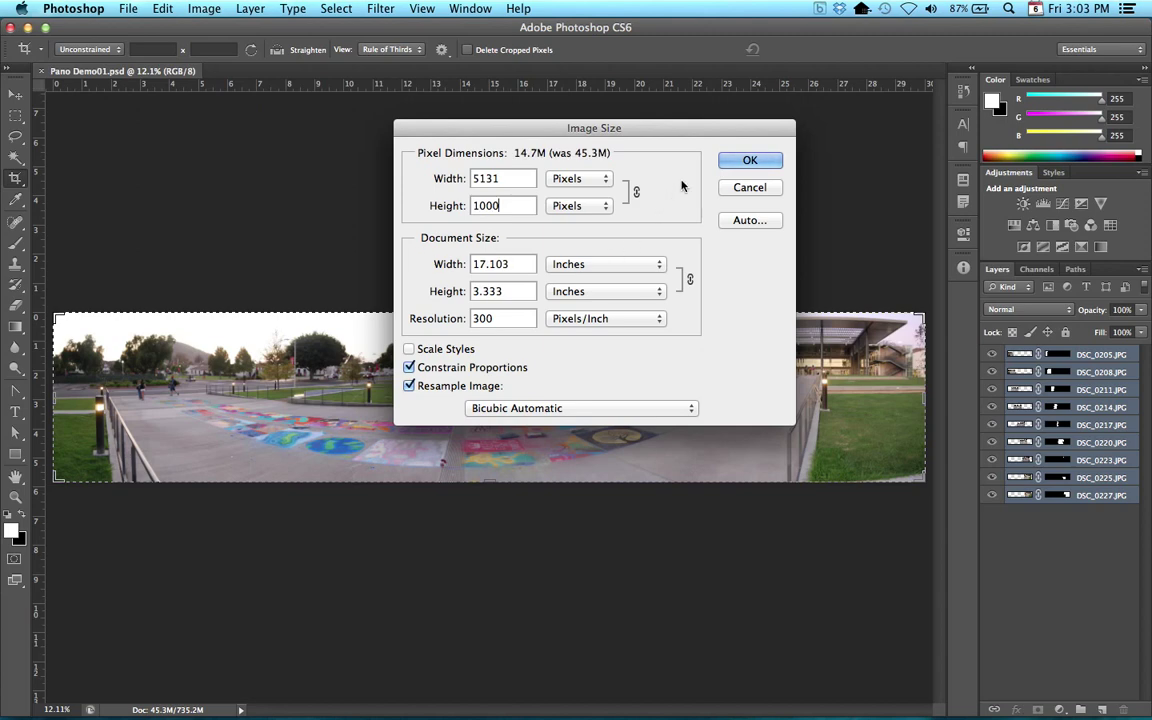
left_click(748, 161)
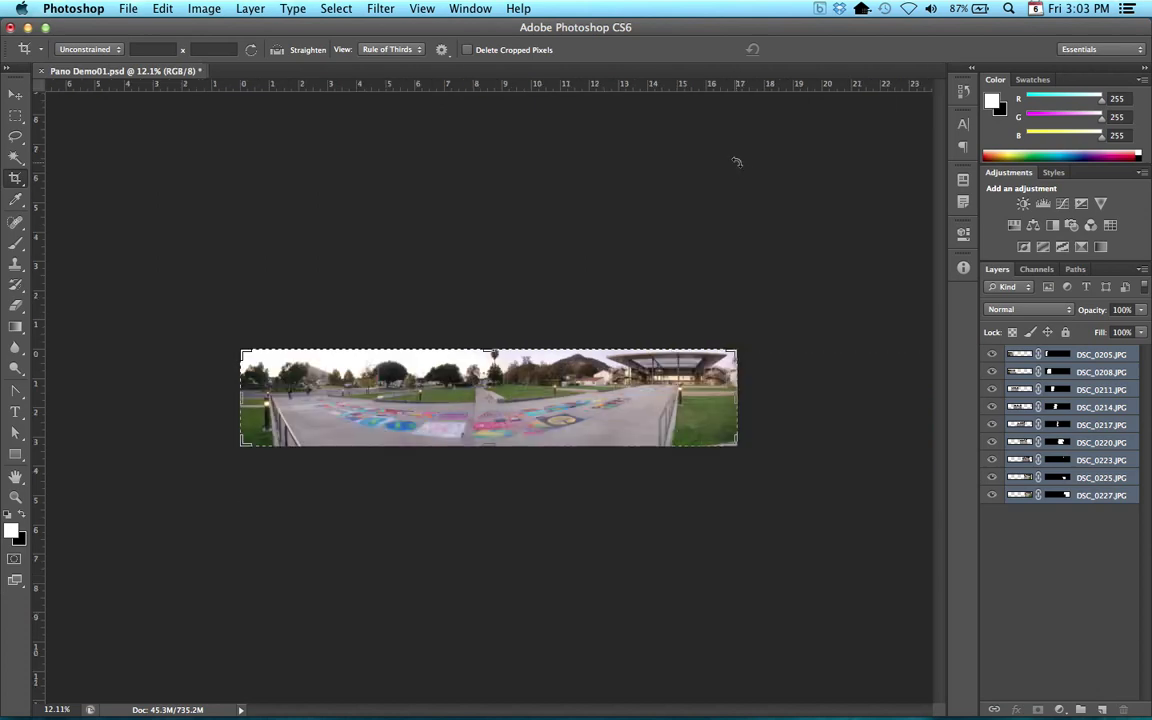
Step: Fit the resized panorama to the window and save it as Pano Demo01 Small.psd
key("super+0")
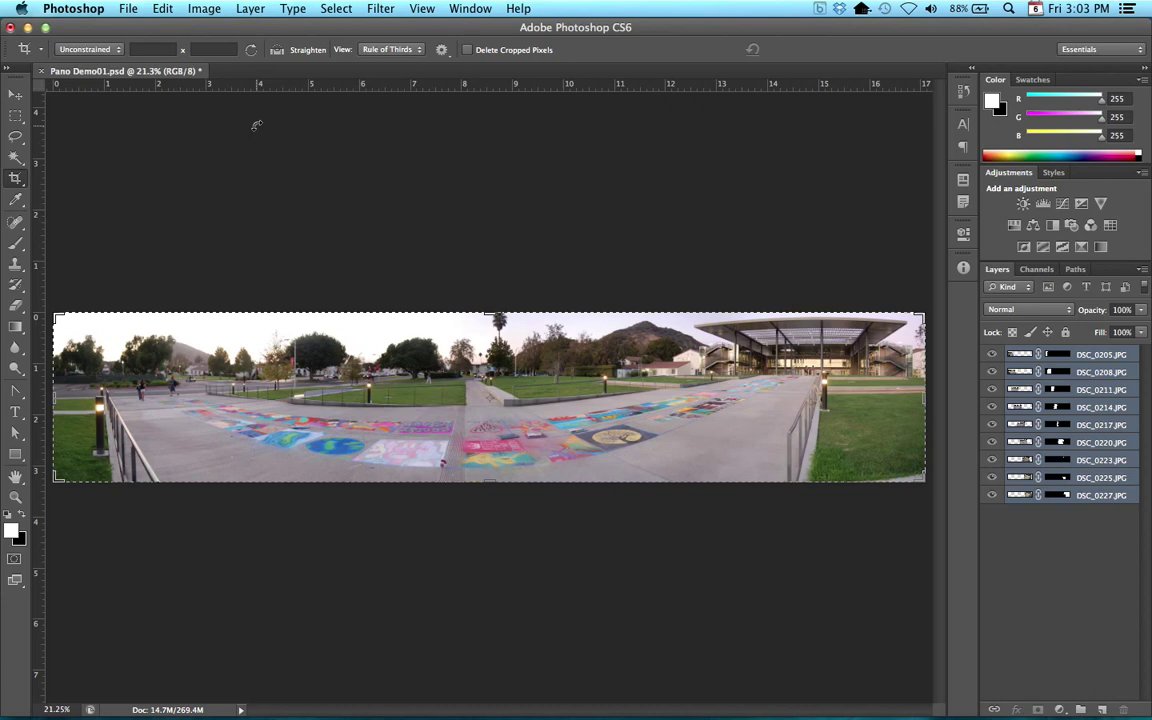
left_click(132, 14)
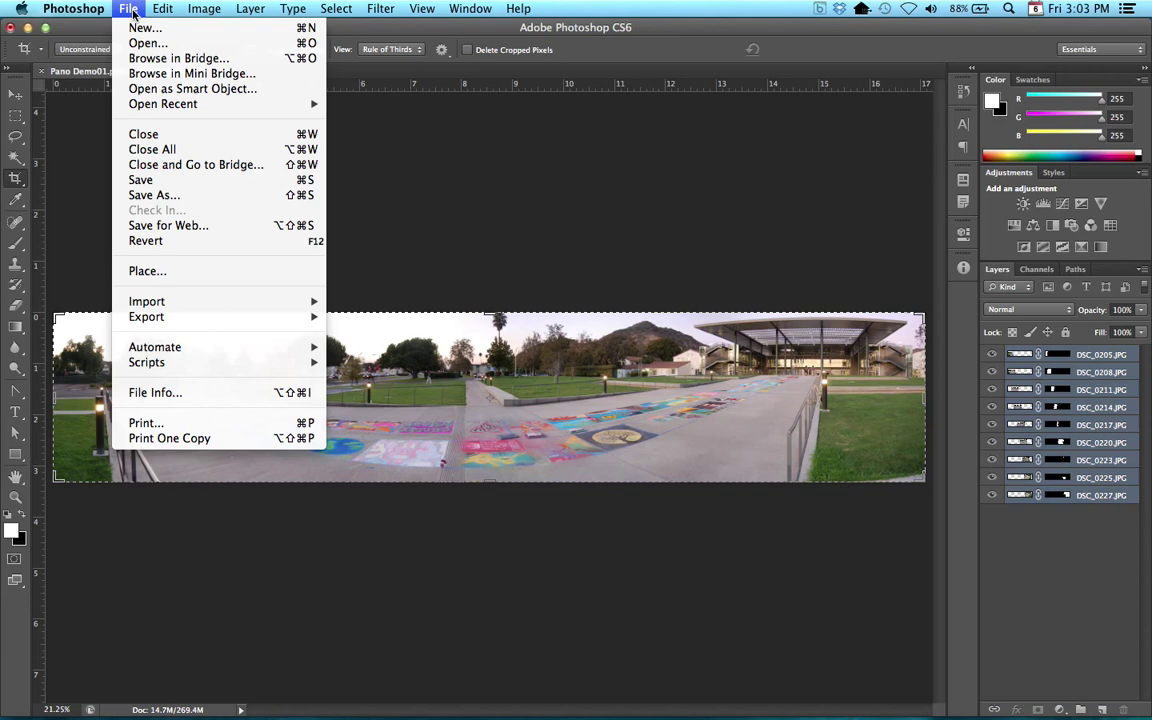
left_click(155, 195)
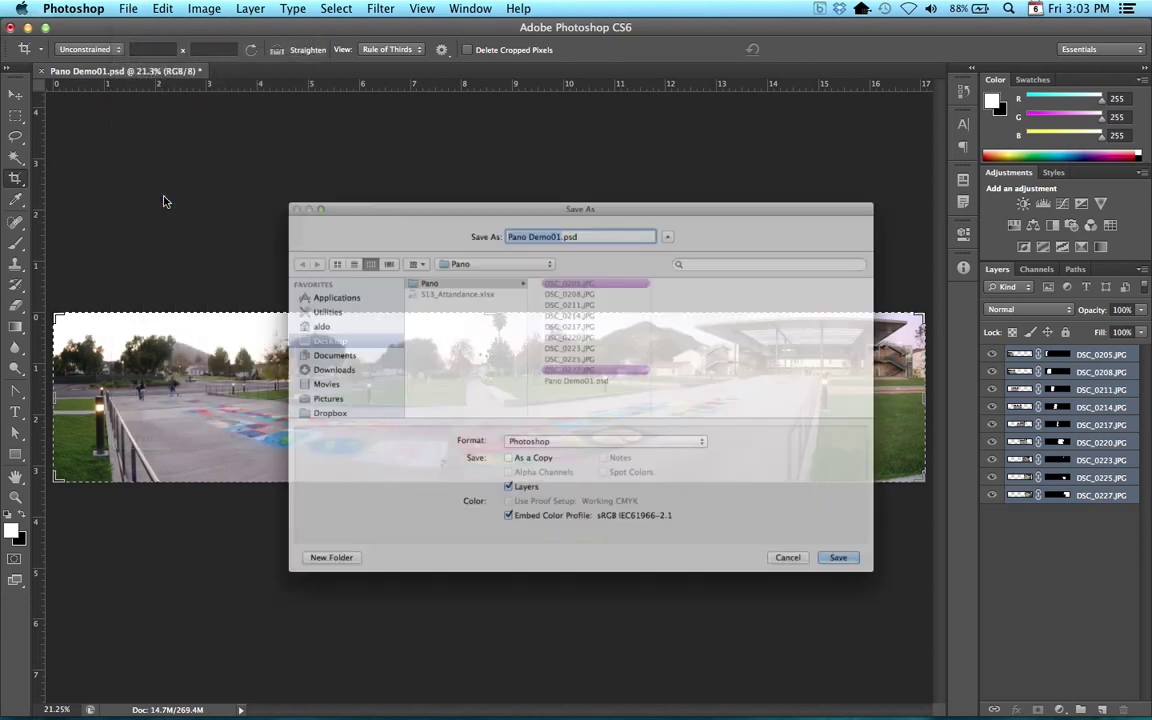
left_click(555, 187)
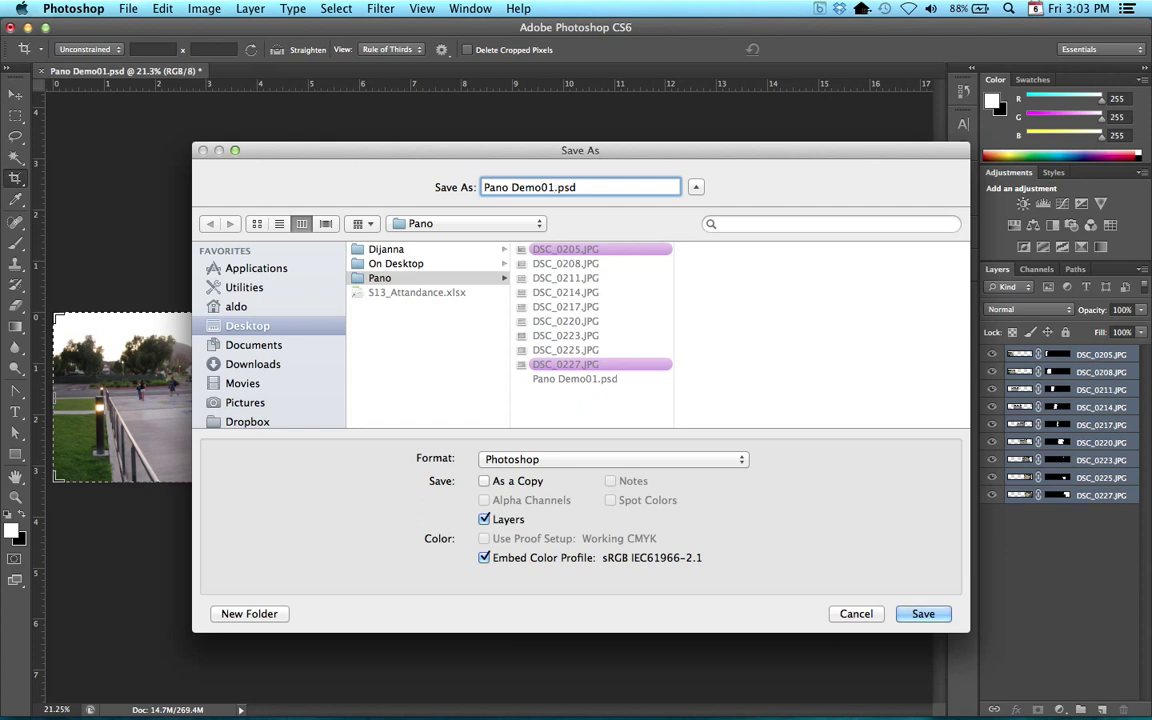
type("Small")
left_click(923, 613)
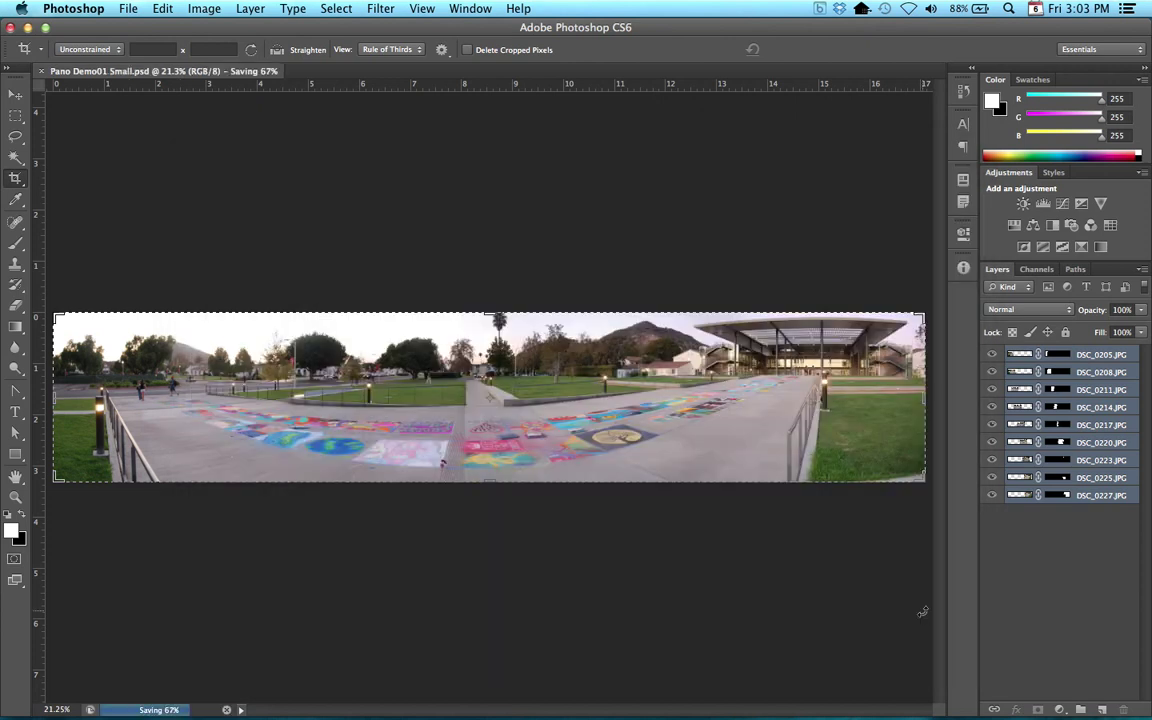